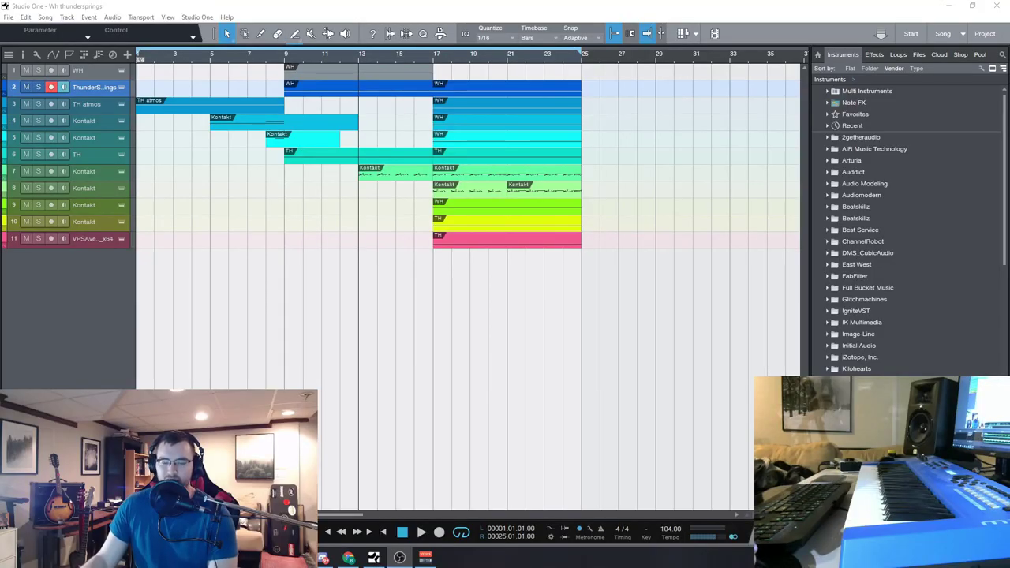
Step: Check and close track 1's Kontakt, then play the song and open track 7's Thunder Springs instance
{"action": "left_click", "coordinate": [92, 72]}
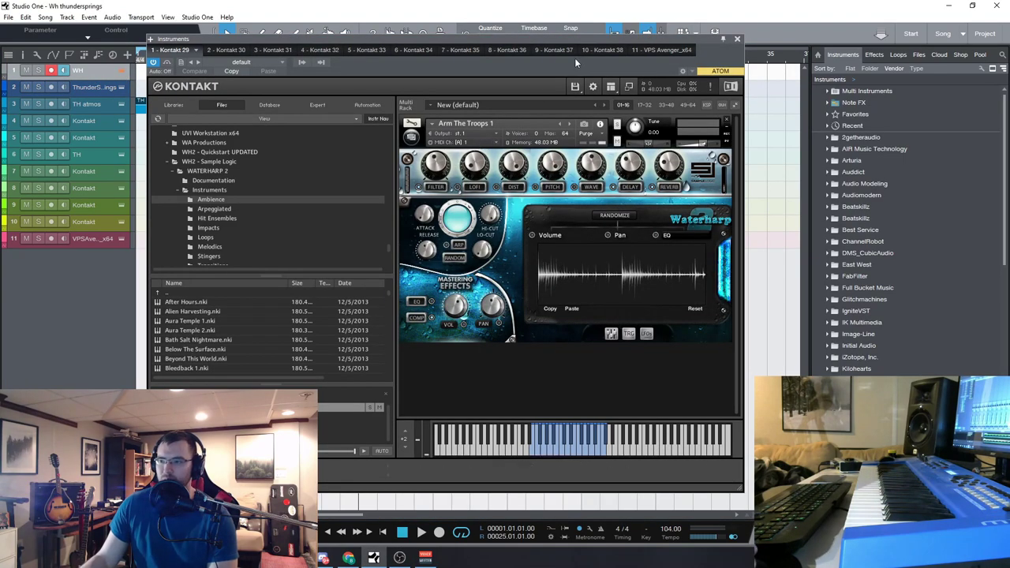
{"action": "left_click_drag", "start_coordinate": [577, 40], "coordinate": [556, 41]}
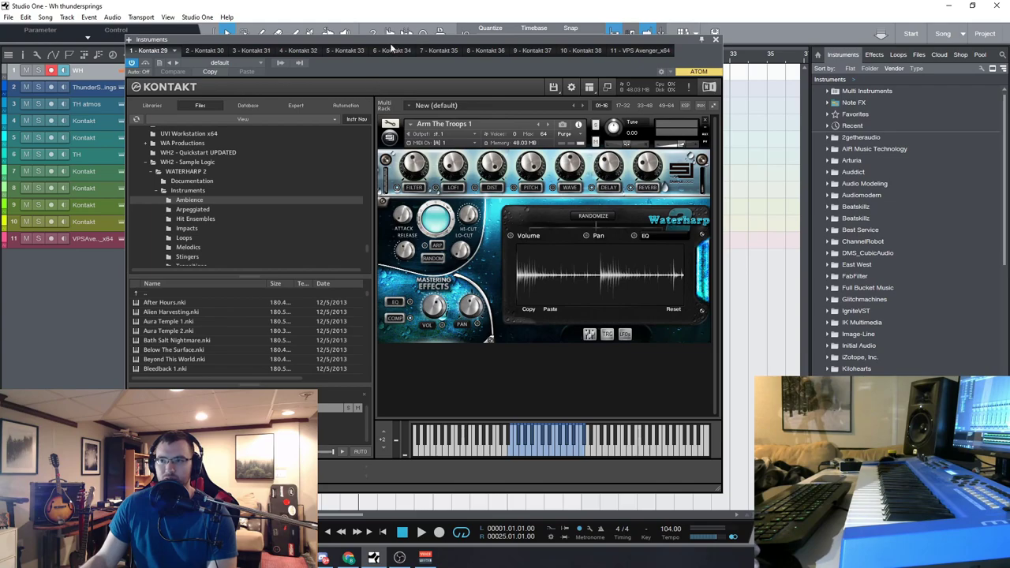
{"action": "left_click_drag", "start_coordinate": [391, 47], "coordinate": [446, 31]}
{"action": "scroll", "coordinate": [243, 204], "scroll_direction": "down", "scroll_amount": 1}
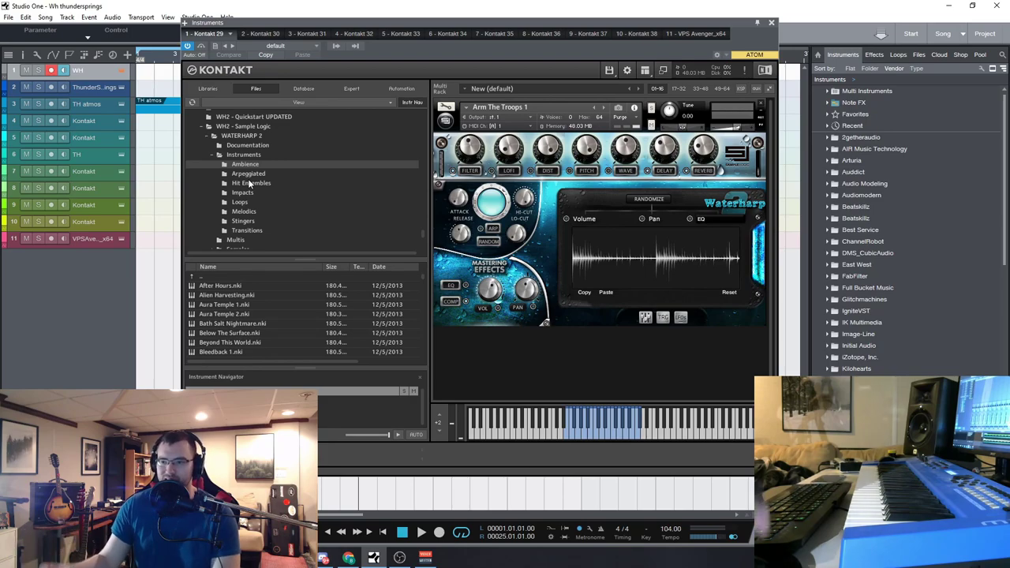
{"action": "left_click", "coordinate": [770, 23]}
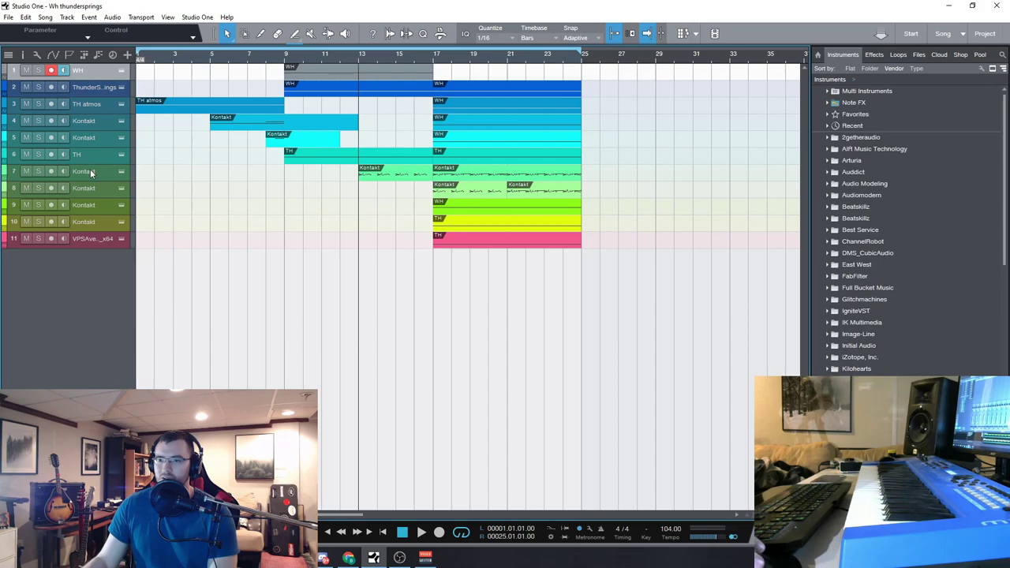
{"action": "left_click", "coordinate": [420, 533]}
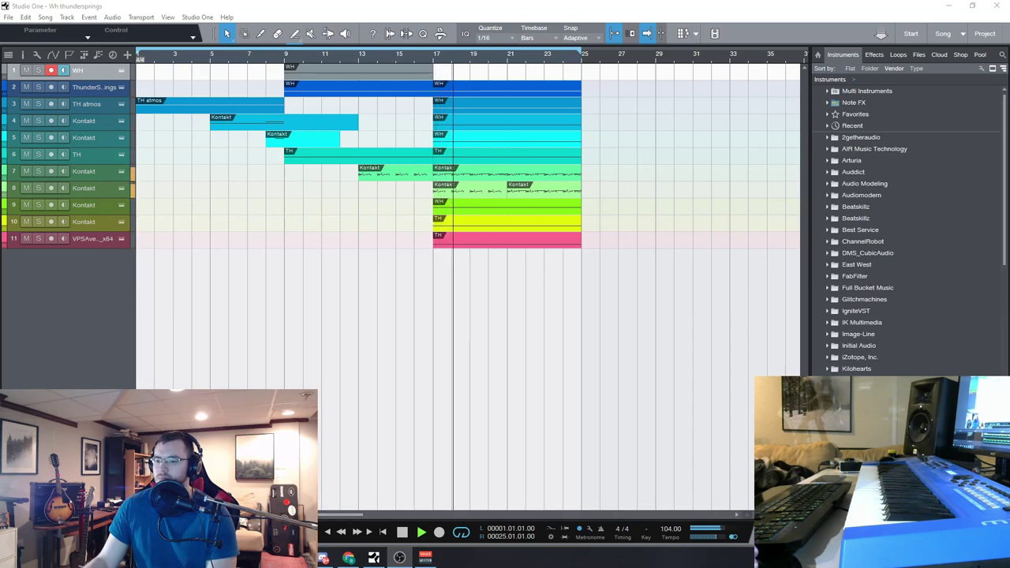
{"action": "left_click", "coordinate": [121, 171]}
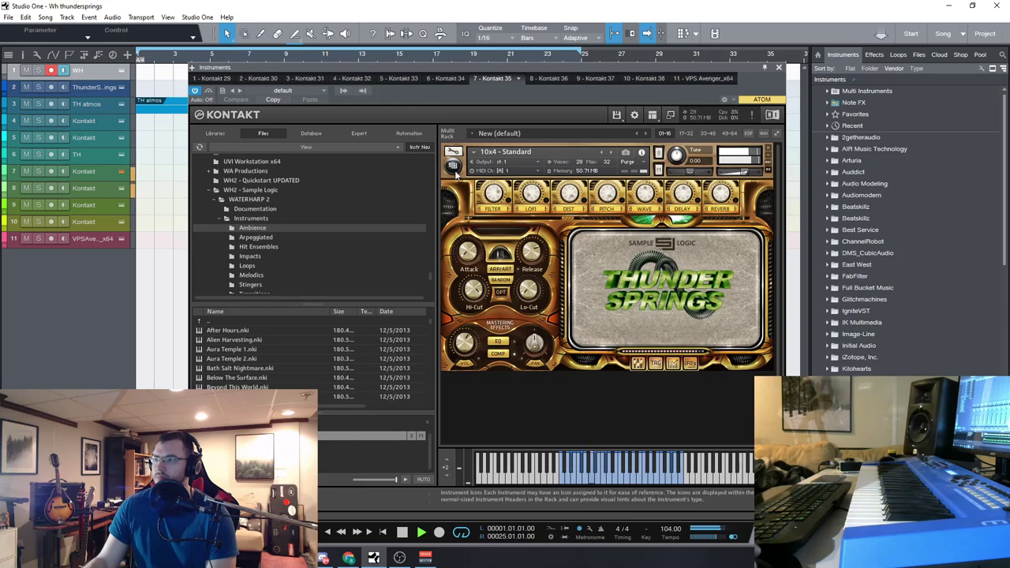
Step: Close track 7's Kontakt and note editor, stop playback, and place the song position at bar 13
{"action": "left_click", "coordinate": [780, 70]}
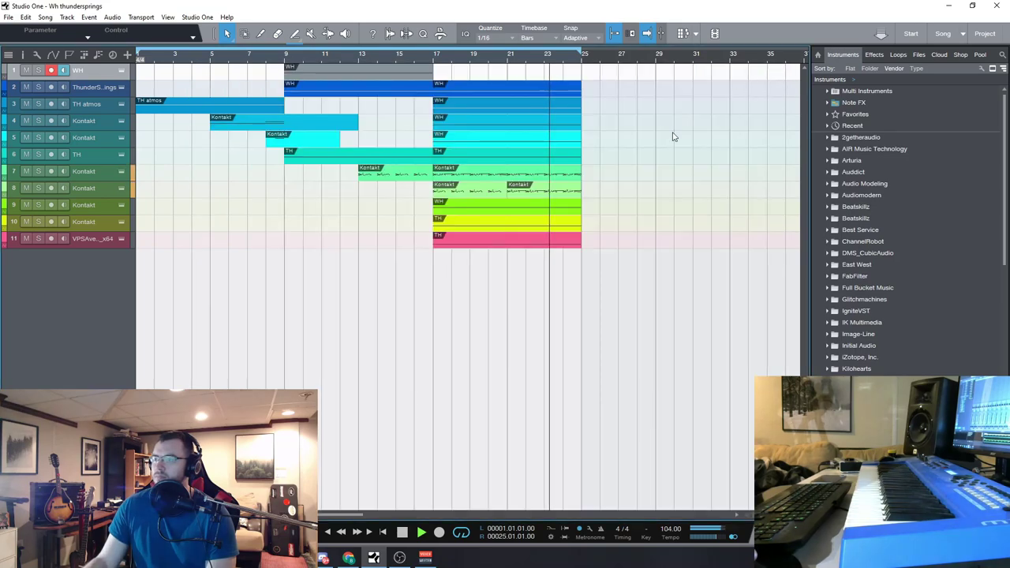
{"action": "double_click", "coordinate": [544, 172]}
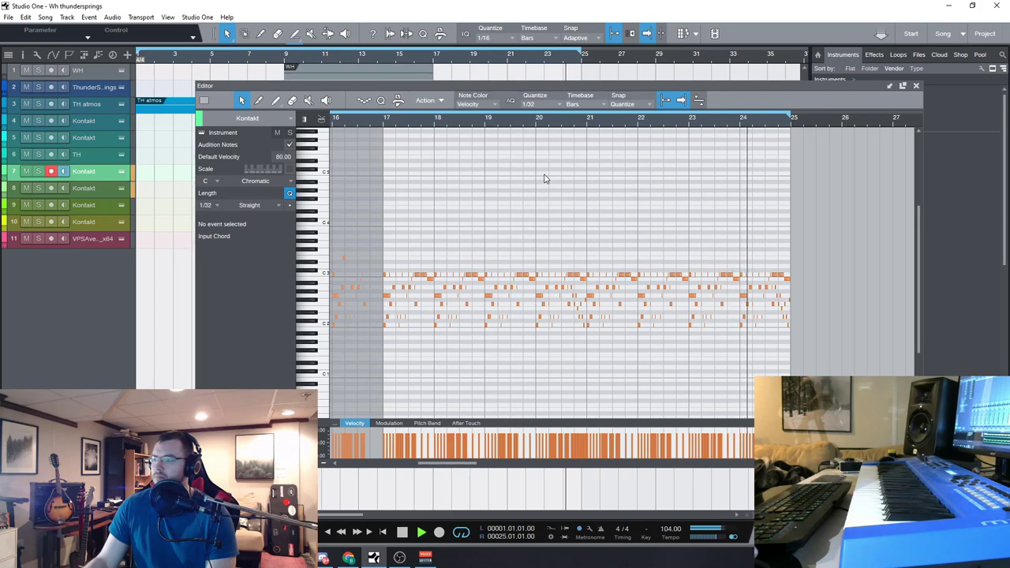
{"action": "left_click", "coordinate": [401, 533]}
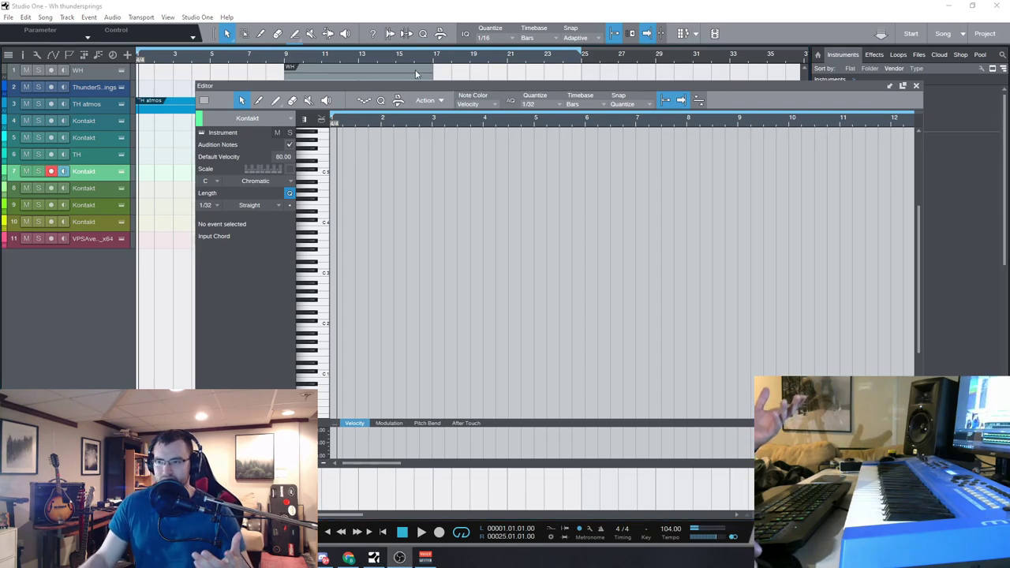
{"action": "left_click", "coordinate": [916, 86]}
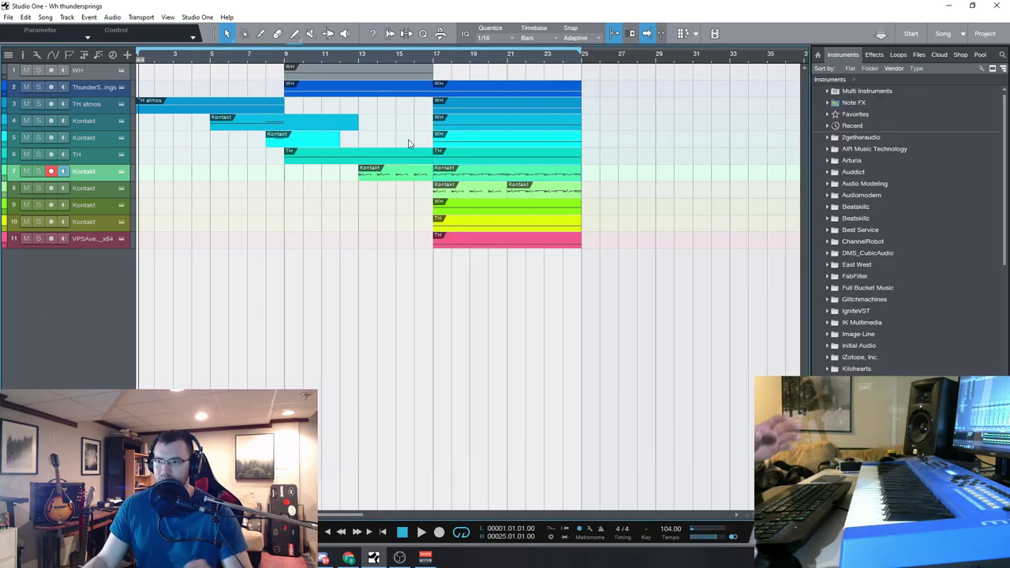
{"action": "left_click", "coordinate": [359, 60]}
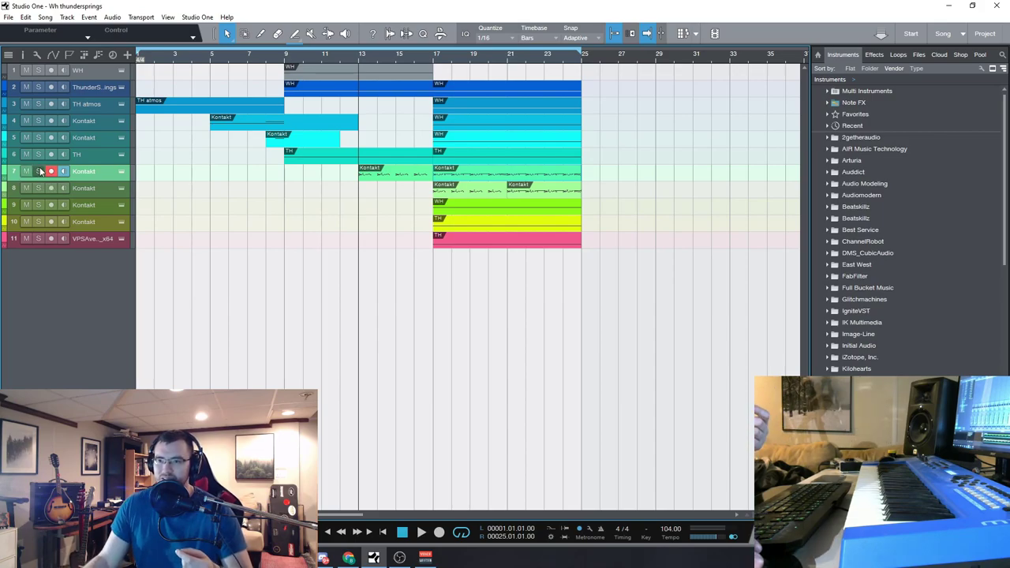
Step: Solo tracks 7 and 8 while playing back from bar 13, then stop
{"action": "left_click", "coordinate": [38, 171]}
{"action": "left_click", "coordinate": [421, 532]}
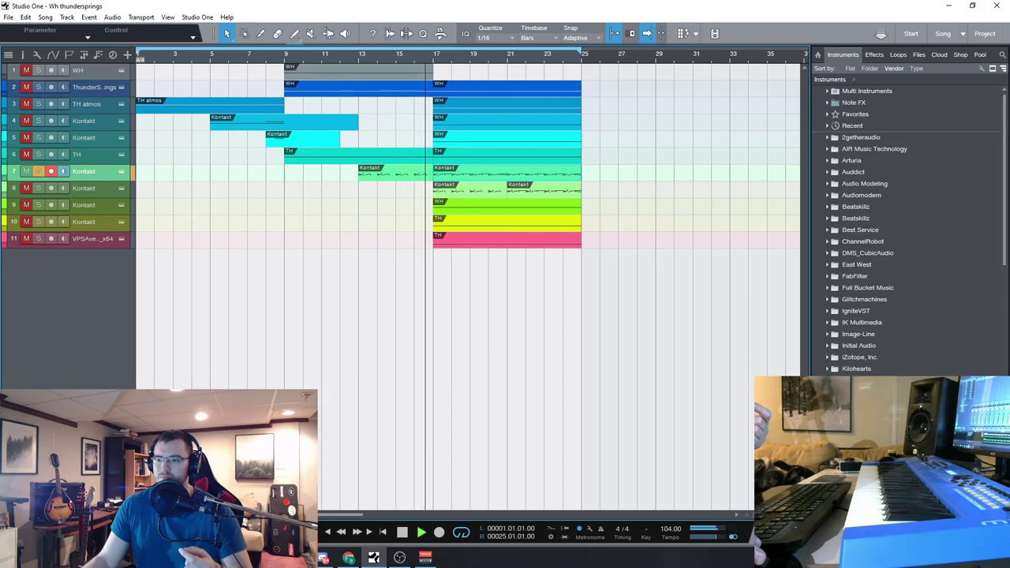
{"action": "left_click", "coordinate": [39, 187]}
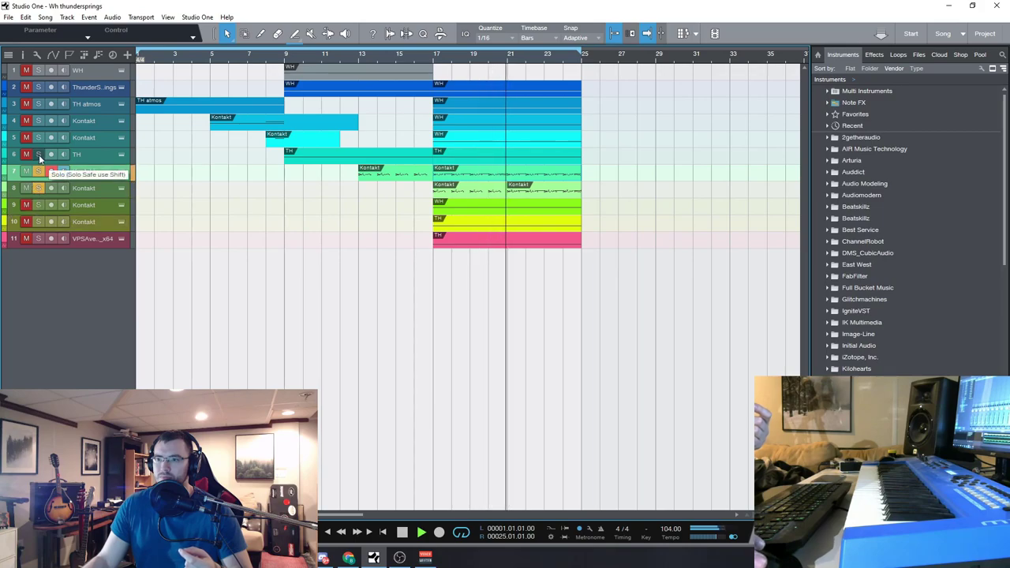
{"action": "left_click", "coordinate": [401, 533]}
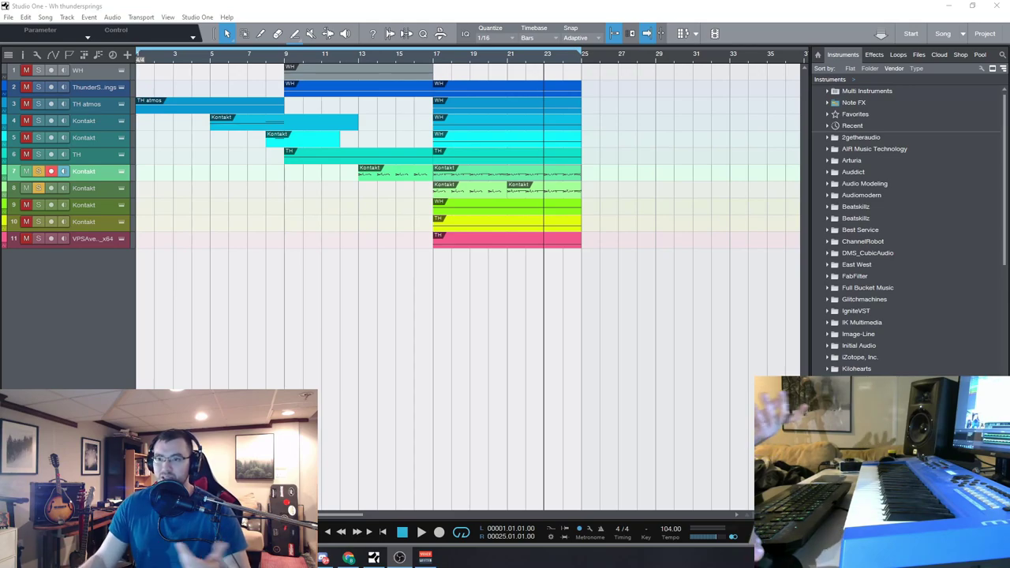
Step: Replay briefly from bar 13, then set the song position to bar 9
{"action": "left_click", "coordinate": [357, 72]}
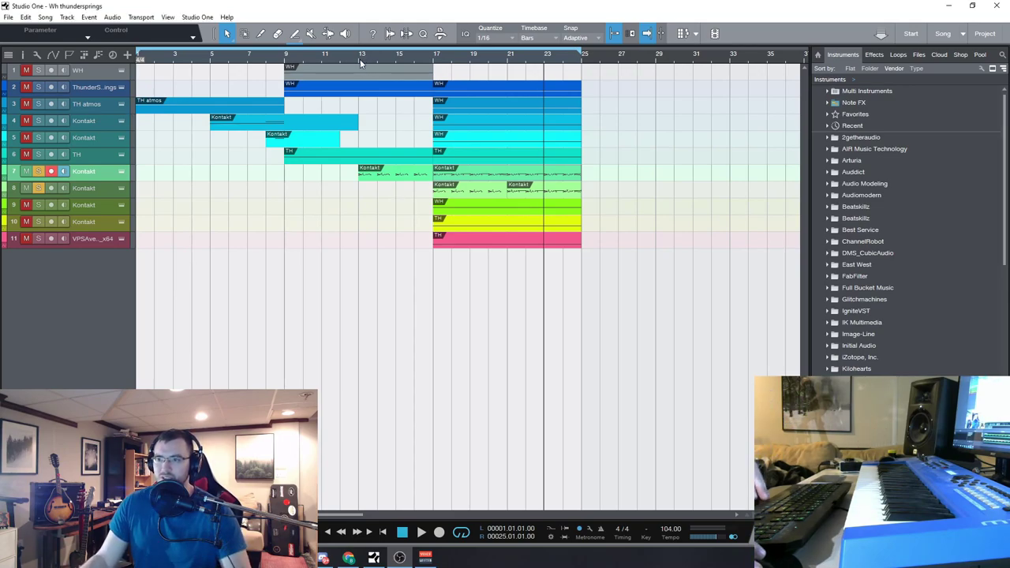
{"action": "left_click", "coordinate": [422, 533]}
{"action": "left_click", "coordinate": [402, 534]}
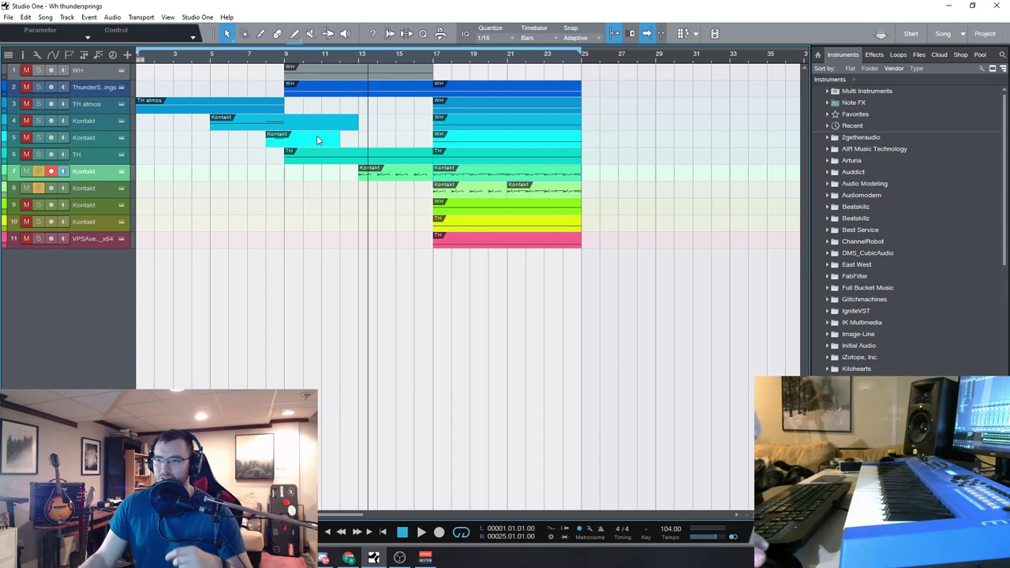
{"action": "left_click", "coordinate": [289, 69]}
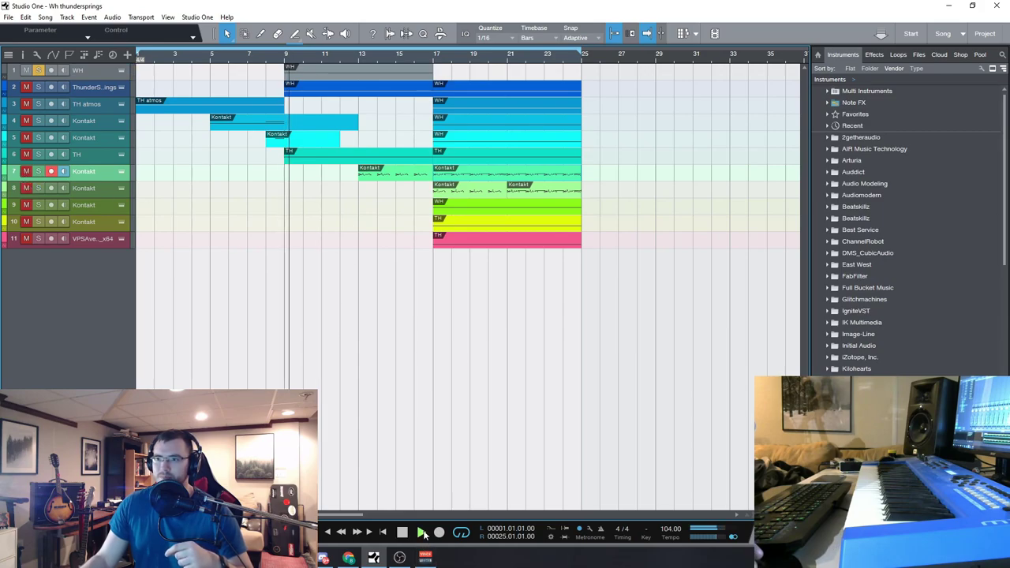
{"action": "left_click", "coordinate": [402, 532]}
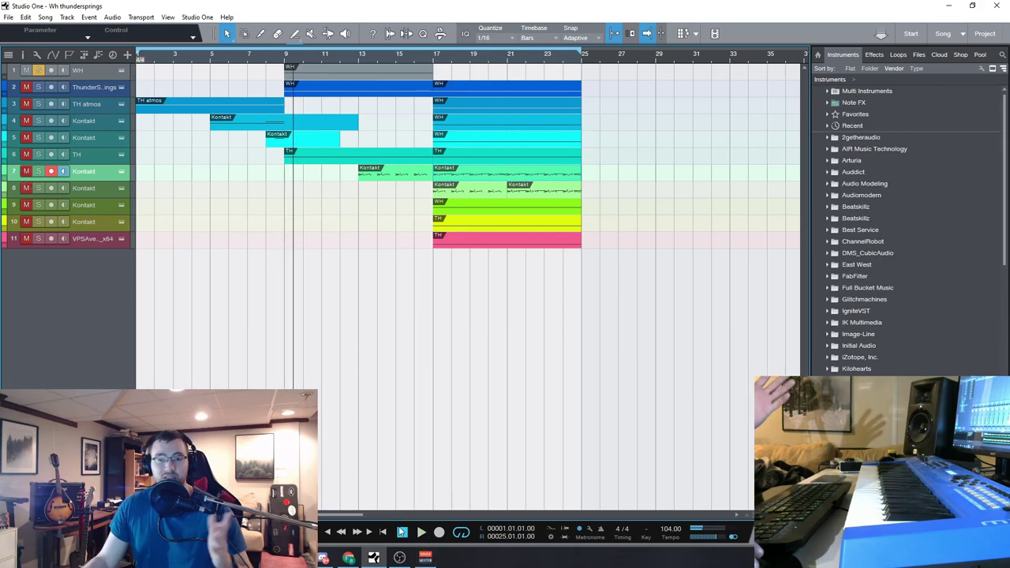
{"action": "left_click", "coordinate": [286, 63]}
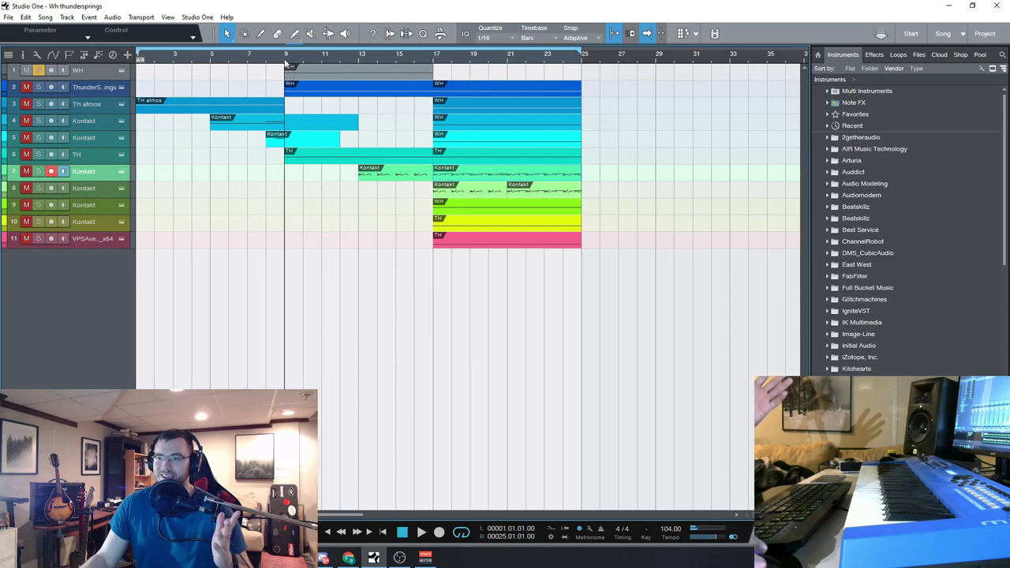
Step: Open the WH track's Waterharp 2 Kontakt and browse to the WATERHARP 2 Instruments folders
{"action": "left_click", "coordinate": [121, 71]}
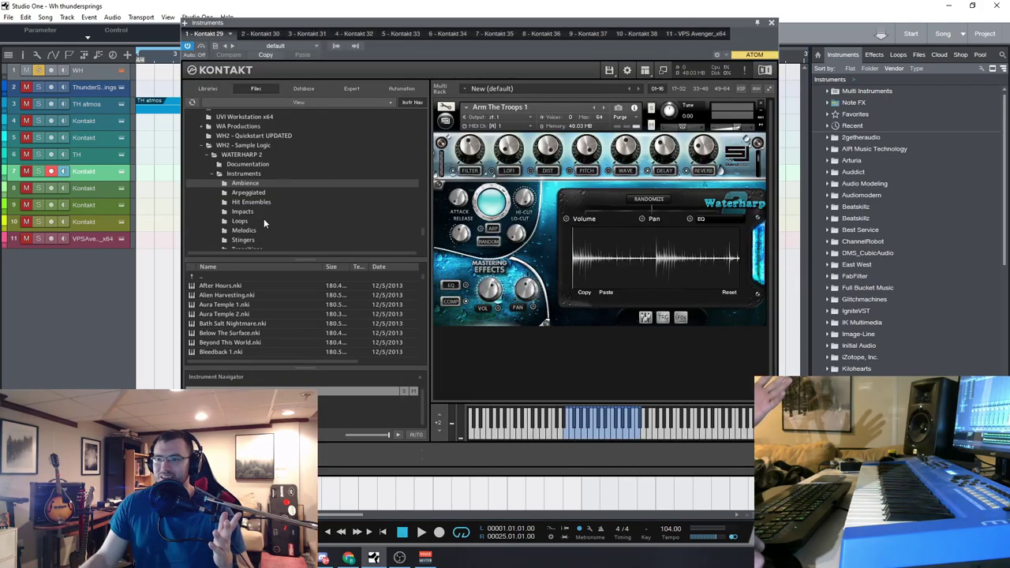
{"action": "scroll", "coordinate": [314, 206], "scroll_direction": "down", "scroll_amount": 2}
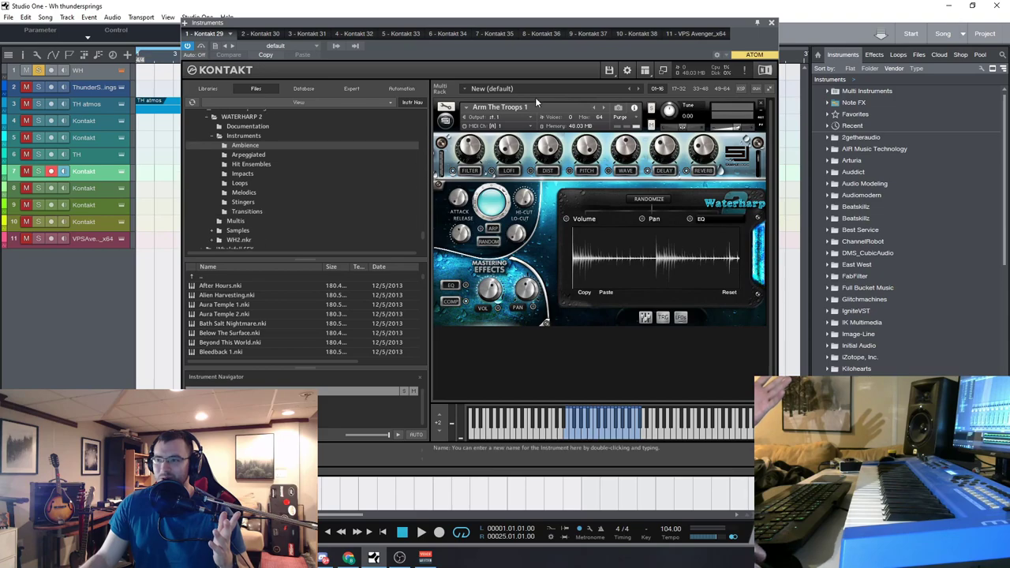
{"action": "left_click_drag", "start_coordinate": [550, 27], "coordinate": [532, 27]}
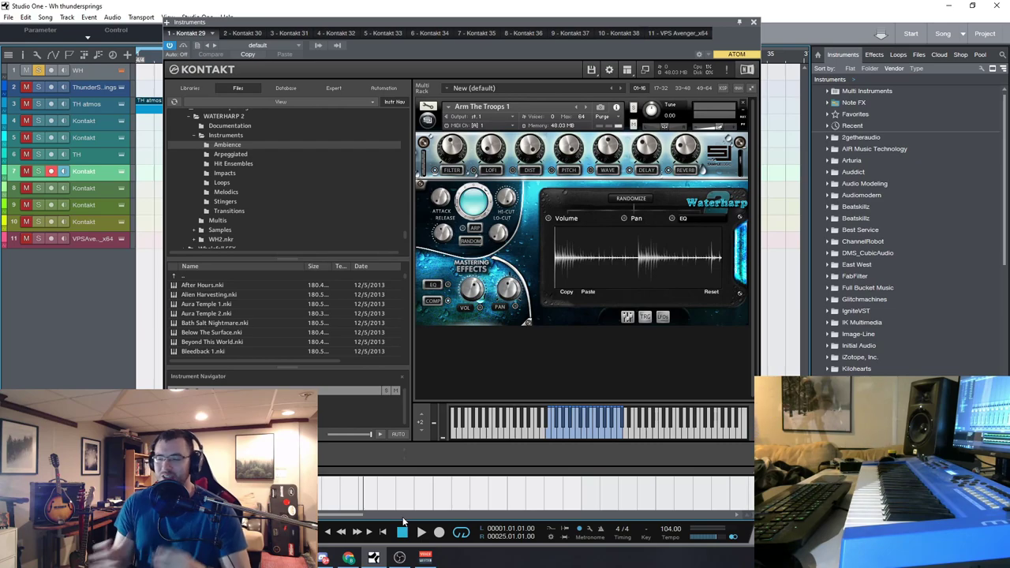
{"action": "left_click", "coordinate": [752, 25]}
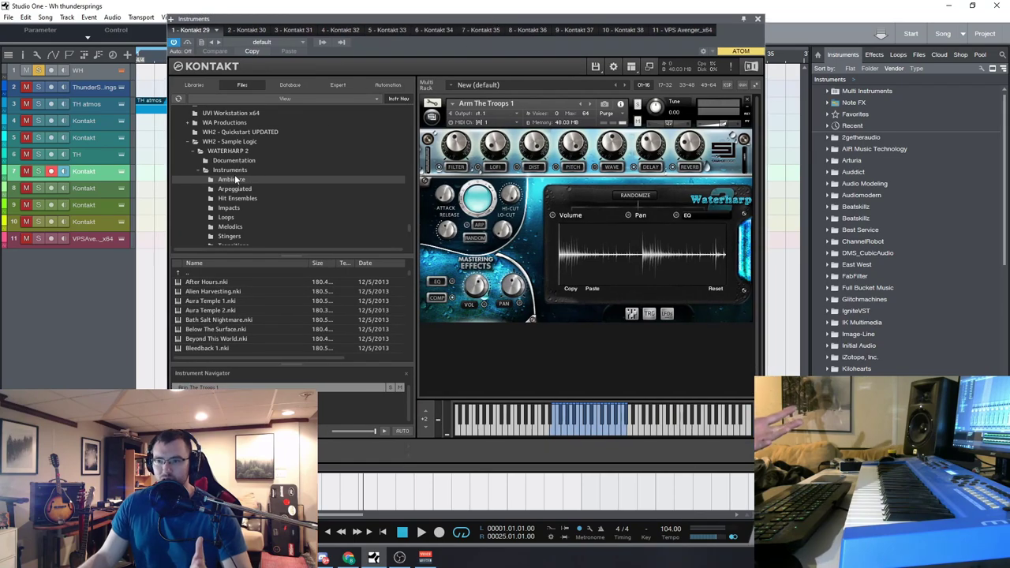
{"action": "scroll", "coordinate": [251, 194], "scroll_direction": "down", "scroll_amount": 2}
{"action": "left_click_drag", "start_coordinate": [418, 30], "coordinate": [485, 16]}
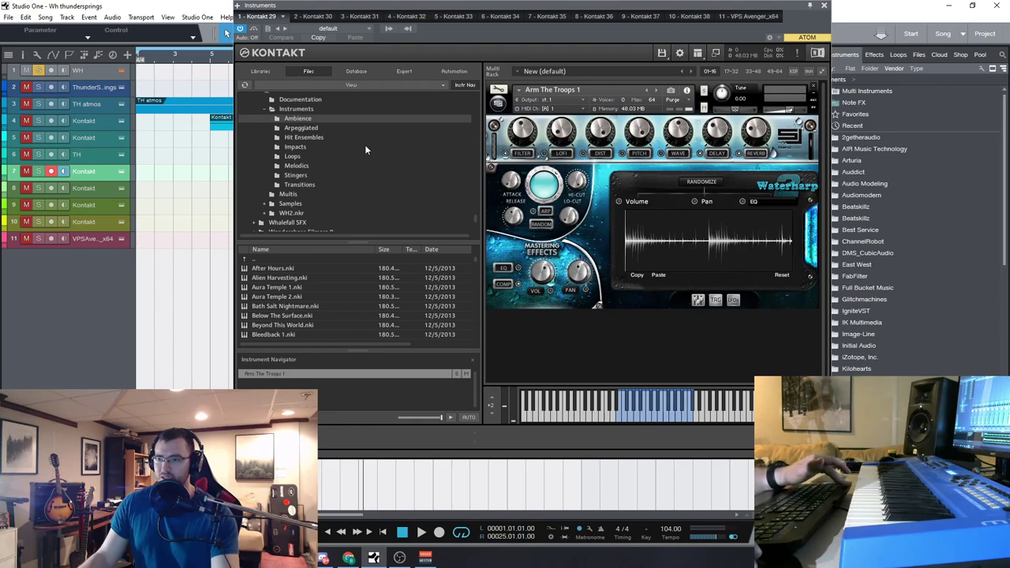
Step: Step through Arm The Troops 2, Arm The Troops 3 and Australian Safari 1, then remove it from the rack
{"action": "left_click", "coordinate": [659, 92]}
{"action": "left_click", "coordinate": [659, 92]}
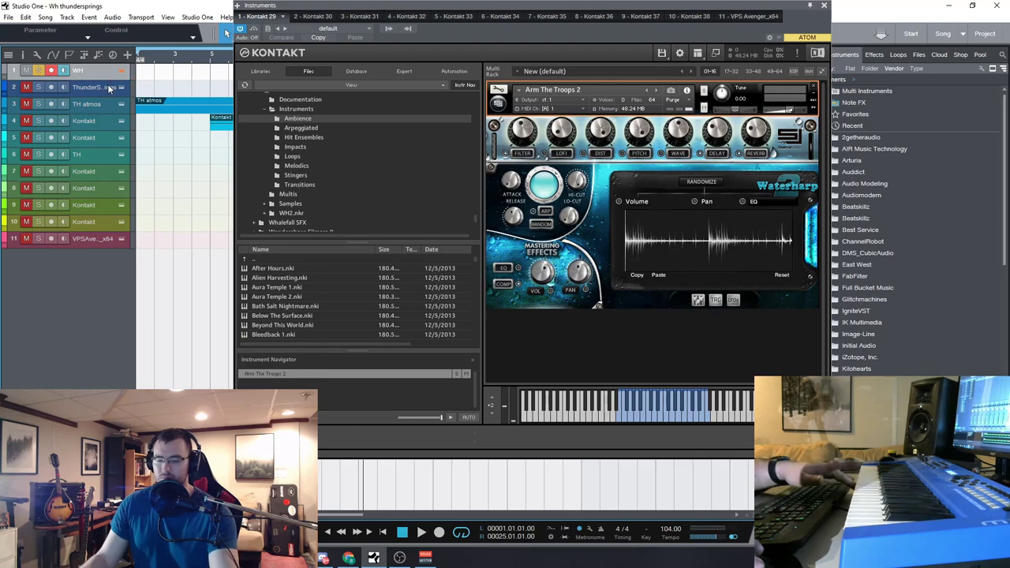
{"action": "left_click", "coordinate": [656, 93]}
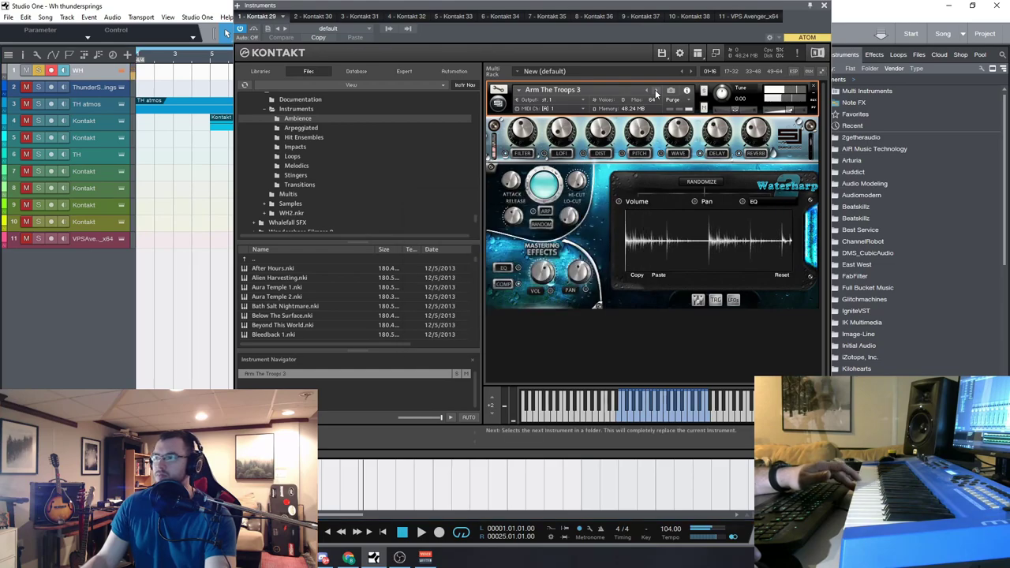
{"action": "left_click", "coordinate": [655, 93]}
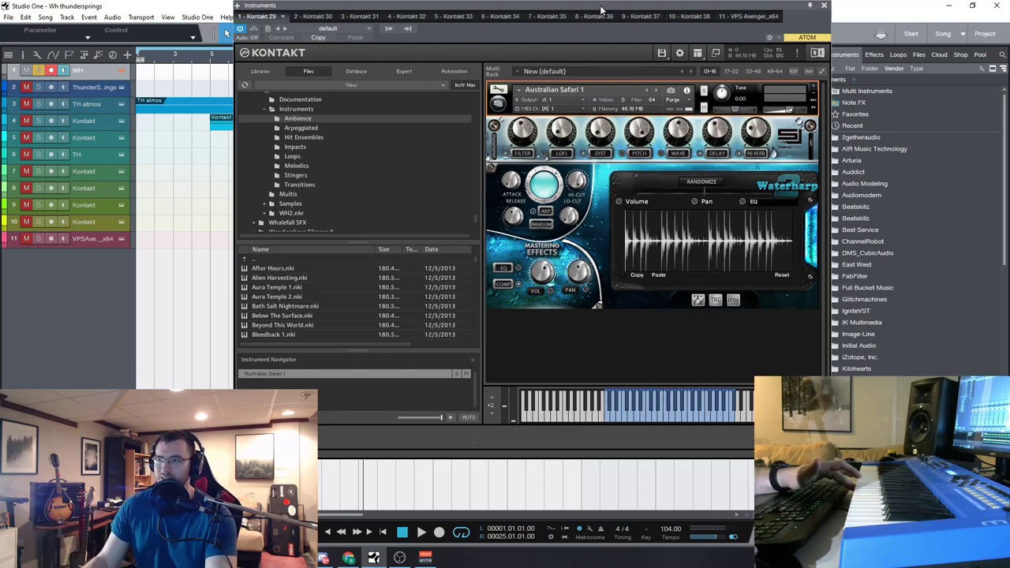
{"action": "left_click_drag", "start_coordinate": [602, 9], "coordinate": [572, 30]}
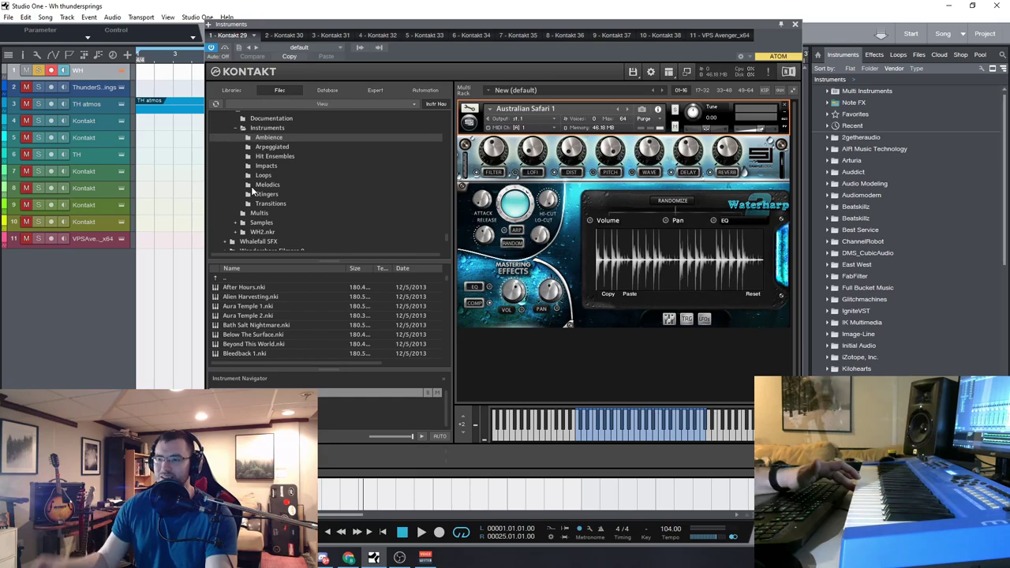
{"action": "left_click", "coordinate": [785, 107]}
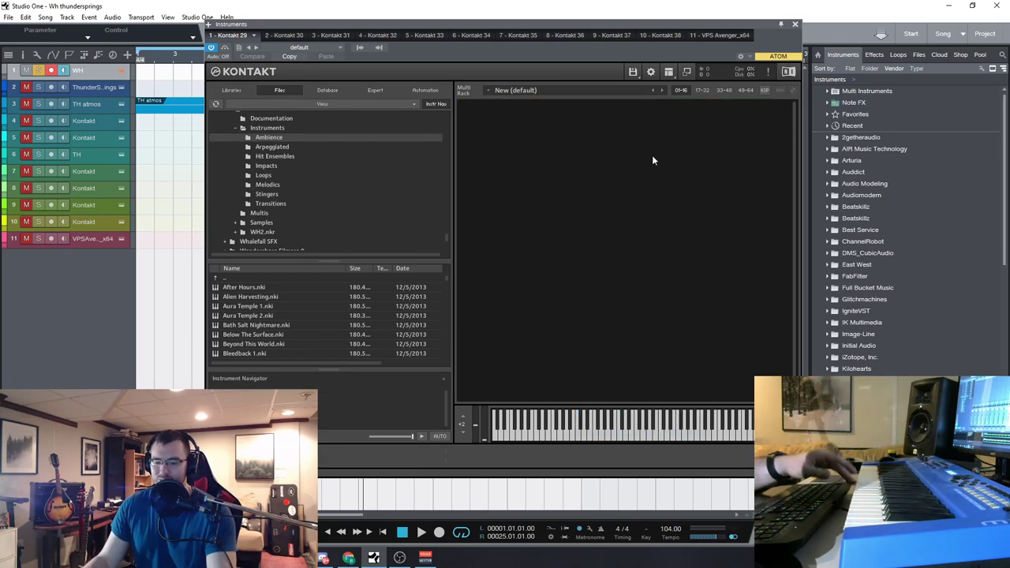
Step: Load the Stingers preset Alientonic into the Kontakt rack
{"action": "left_click", "coordinate": [267, 194]}
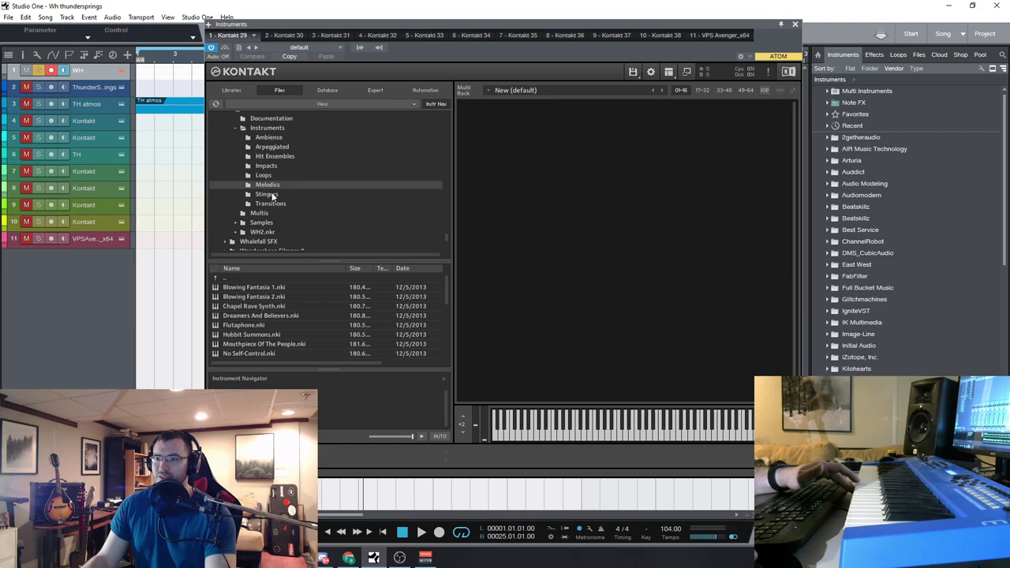
{"action": "left_click", "coordinate": [272, 195]}
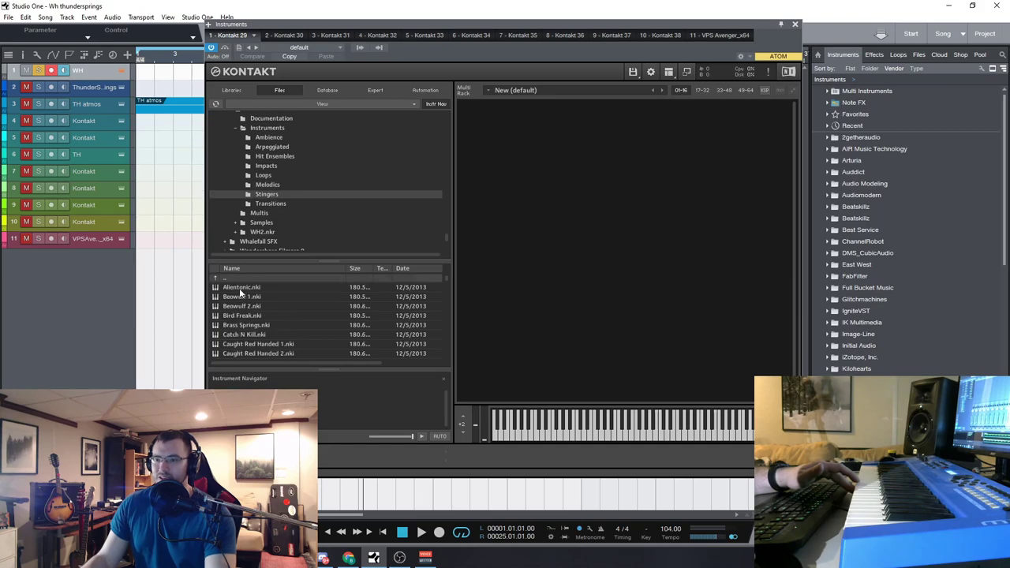
{"action": "left_click_drag", "start_coordinate": [245, 287], "coordinate": [505, 205]}
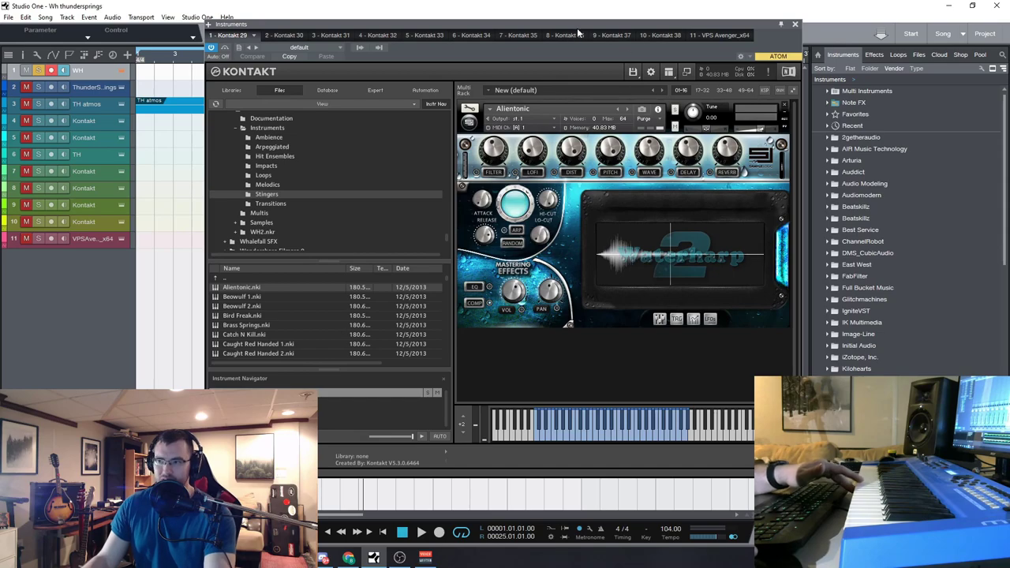
{"action": "left_click_drag", "start_coordinate": [577, 28], "coordinate": [567, 30]}
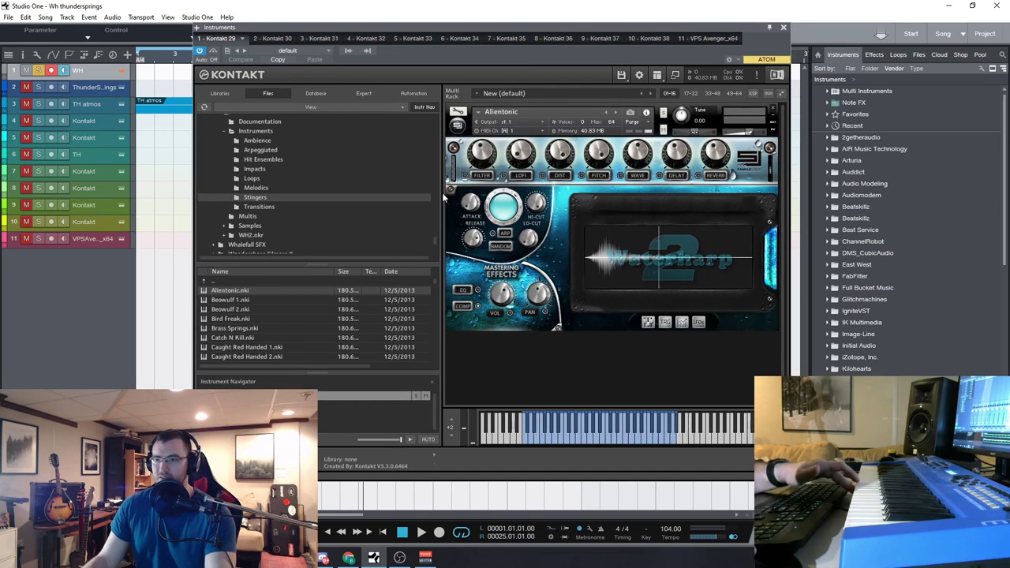
Step: Step through Beowulf 1, Beowulf 2, Bird Freak and Brass Springs, then remove it from the rack
{"action": "left_click", "coordinate": [616, 114]}
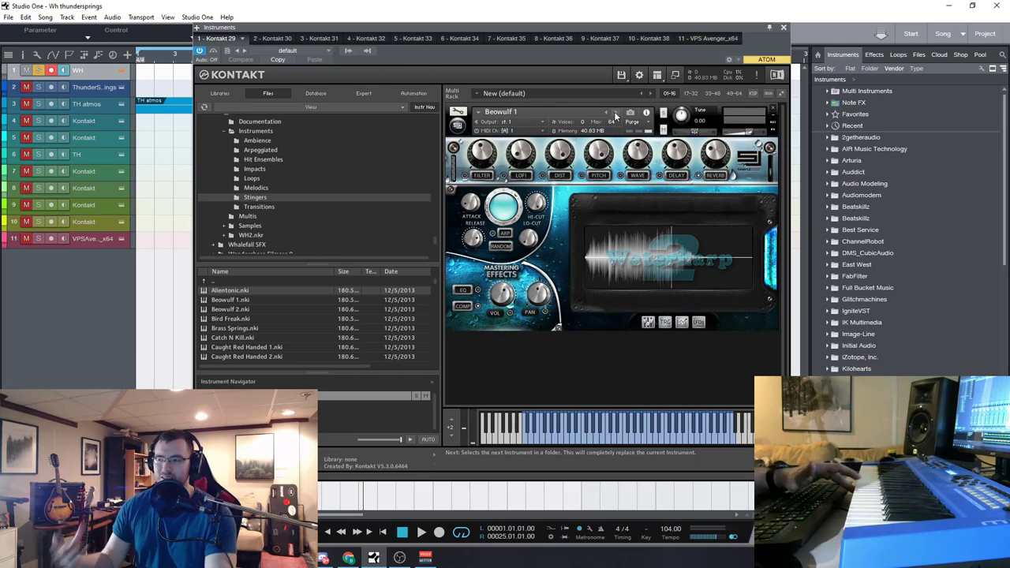
{"action": "left_click", "coordinate": [616, 116]}
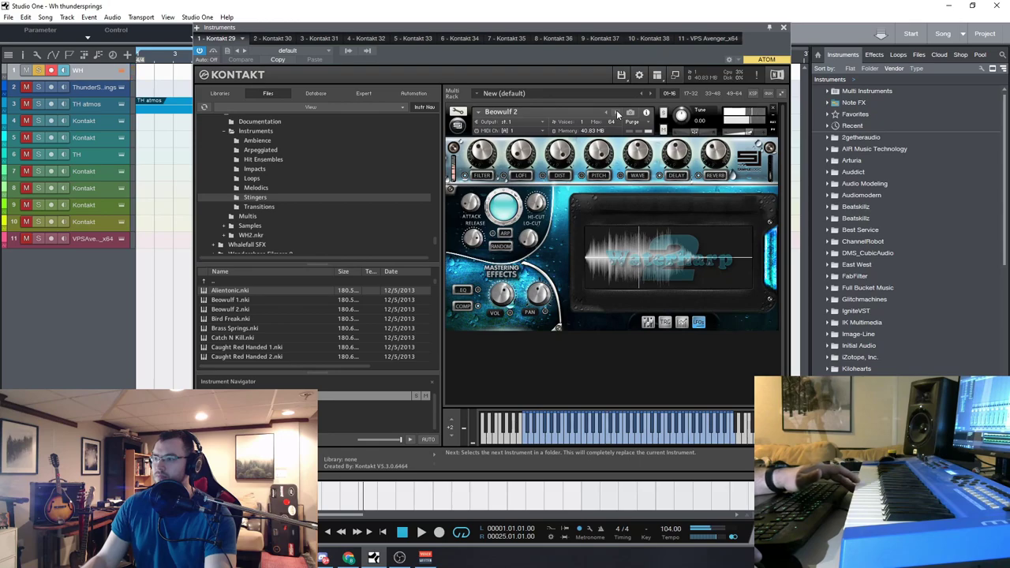
{"action": "left_click", "coordinate": [617, 110]}
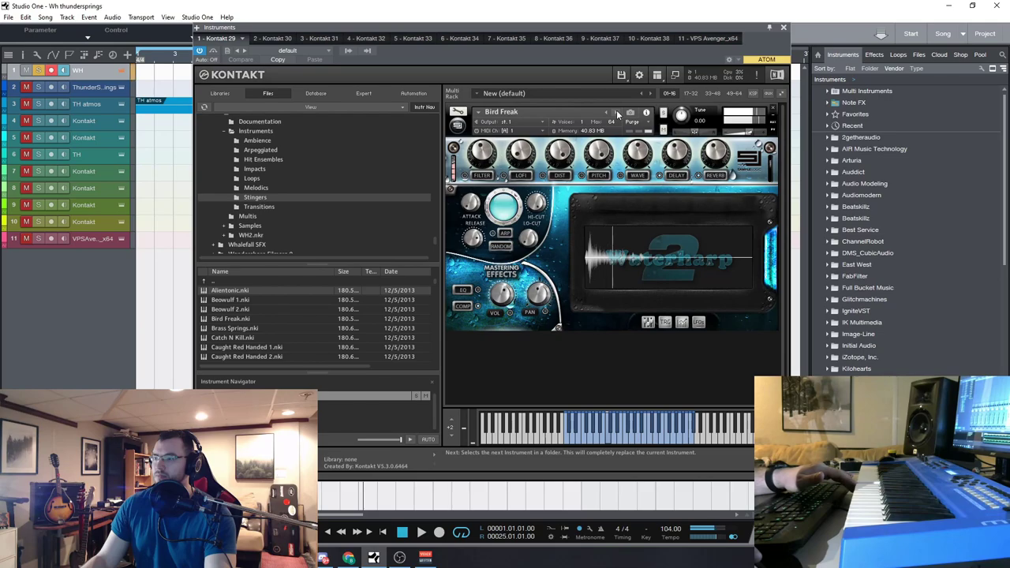
{"action": "left_click", "coordinate": [616, 109]}
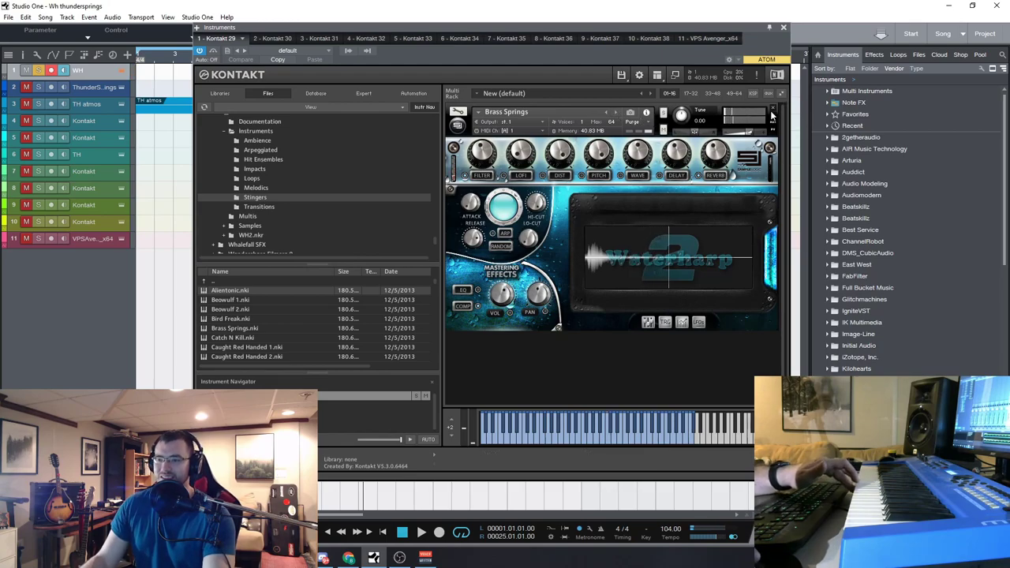
{"action": "left_click", "coordinate": [772, 110]}
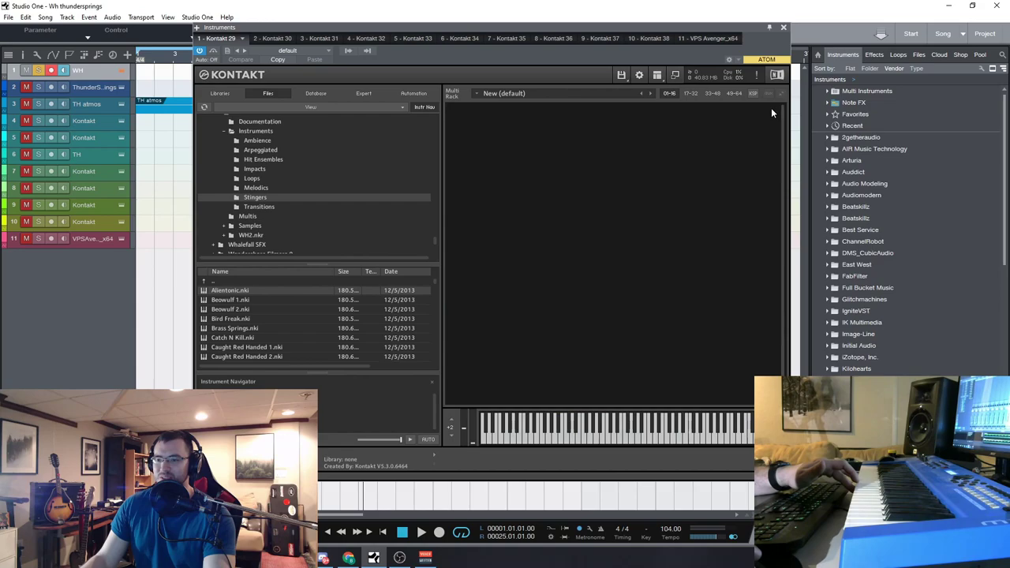
Step: Load Ambience preset Bath Salt Nightmare, step to Below The Surface, then remove it from the rack
{"action": "scroll", "coordinate": [266, 166], "scroll_direction": "up", "scroll_amount": 2}
{"action": "left_click", "coordinate": [257, 159]}
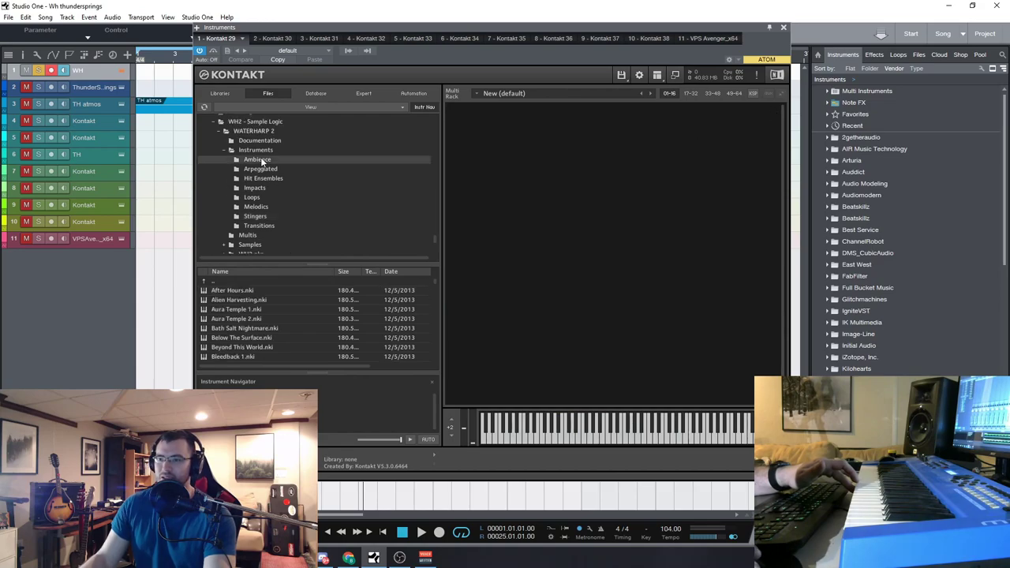
{"action": "double_click", "coordinate": [254, 328]}
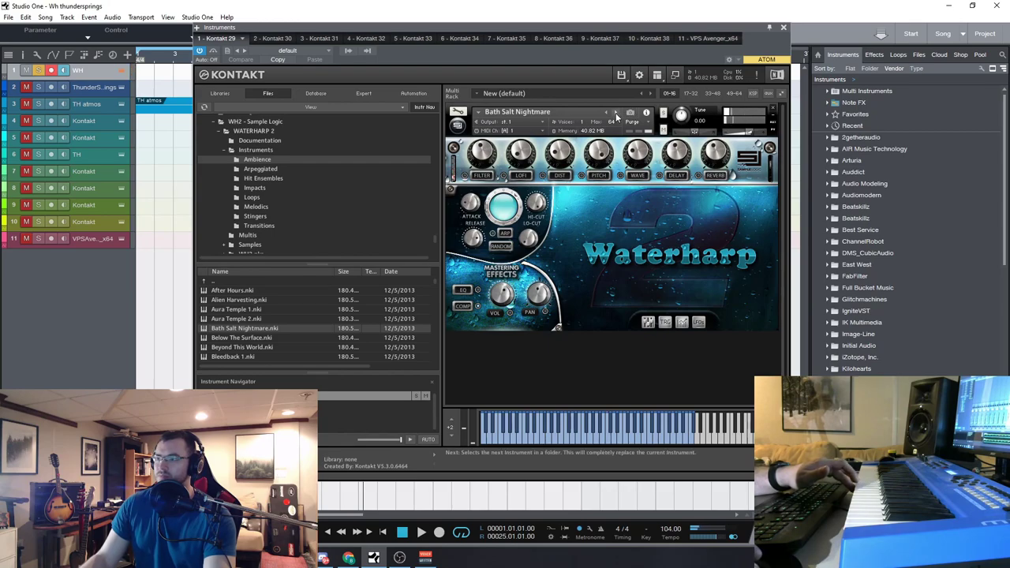
{"action": "left_click", "coordinate": [617, 115]}
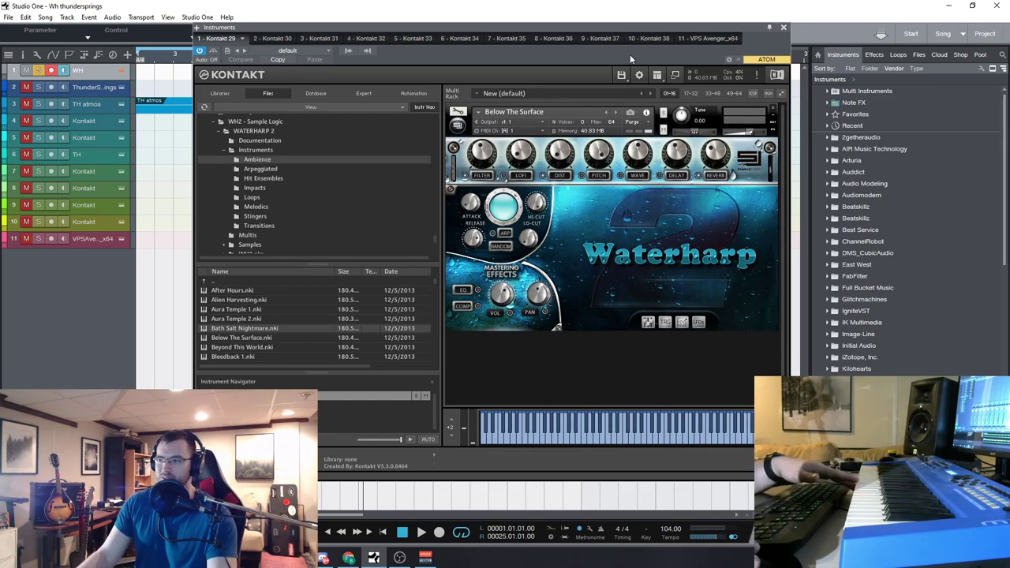
{"action": "left_click_drag", "start_coordinate": [629, 36], "coordinate": [614, 36]}
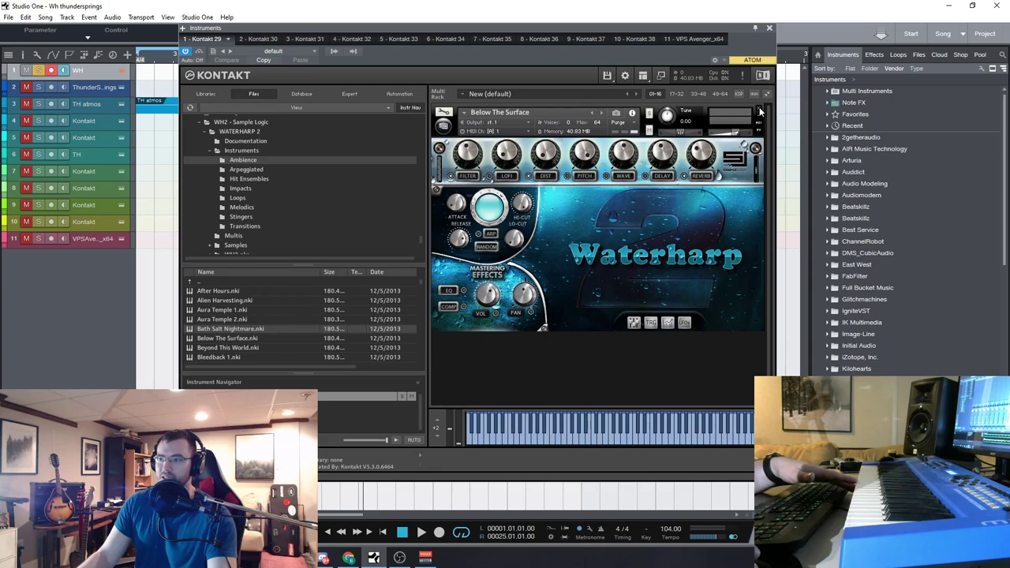
{"action": "left_click", "coordinate": [760, 112]}
Step: Load Arpeggiated preset Rubber Bumper, step to Seawater Suspects, then remove it from the rack
{"action": "left_click", "coordinate": [247, 169]}
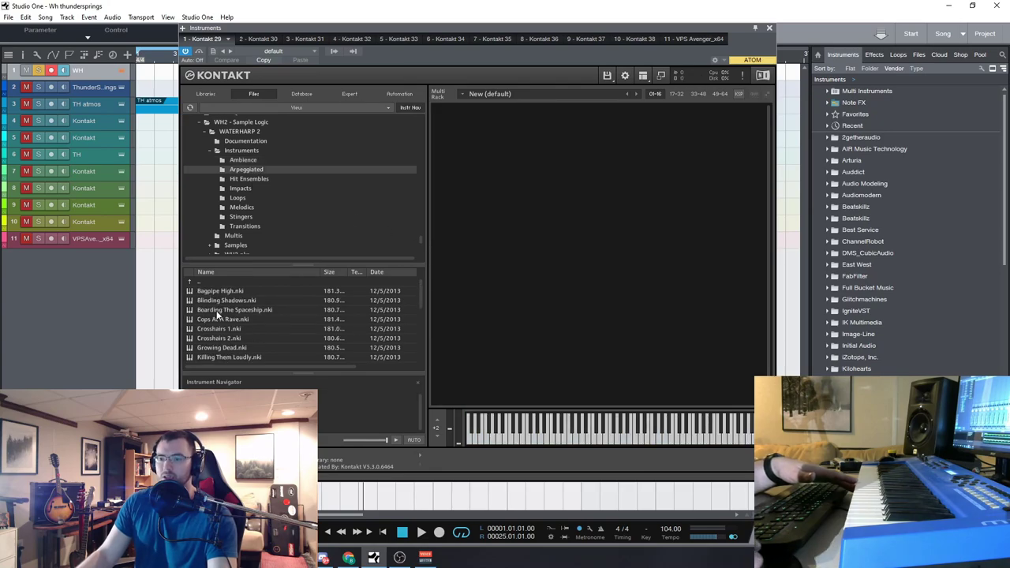
{"action": "scroll", "coordinate": [237, 319], "scroll_direction": "down", "scroll_amount": 2}
{"action": "scroll", "coordinate": [229, 317], "scroll_direction": "down", "scroll_amount": 3}
{"action": "left_click_drag", "start_coordinate": [225, 290], "coordinate": [440, 286]}
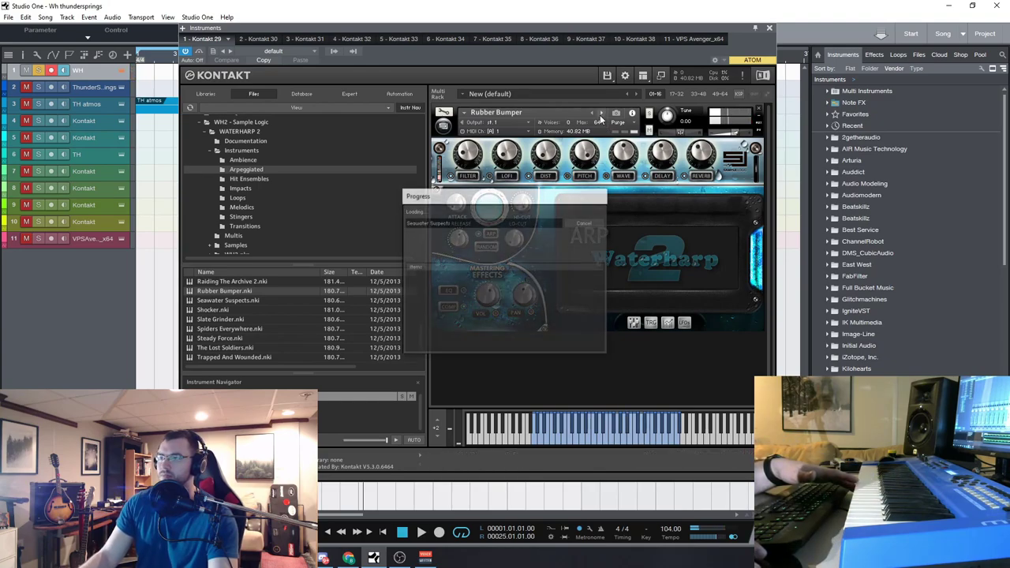
{"action": "left_click", "coordinate": [601, 113]}
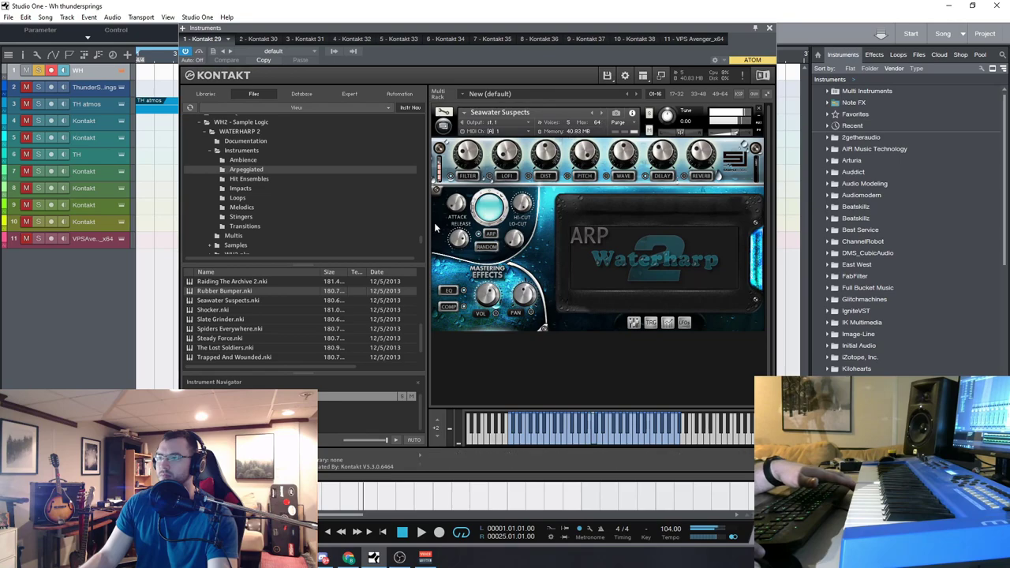
{"action": "scroll", "coordinate": [281, 324], "scroll_direction": "down", "scroll_amount": 1}
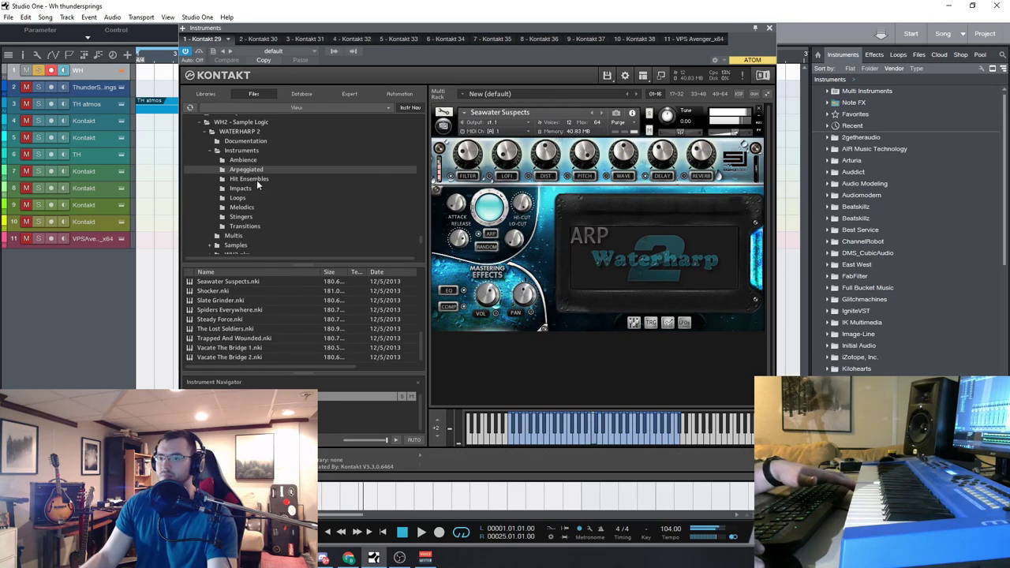
{"action": "left_click", "coordinate": [760, 111]}
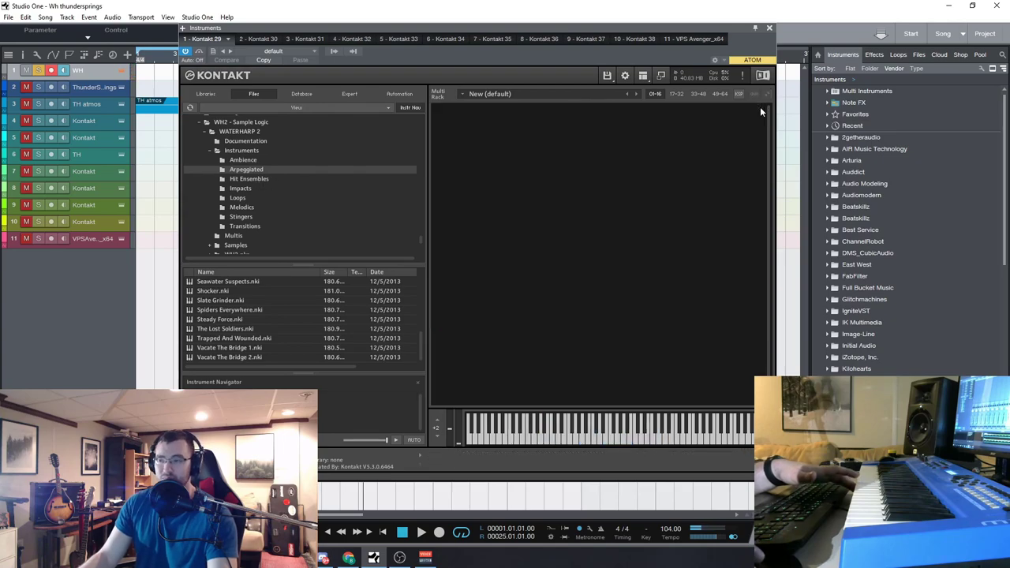
Step: Load Impact Kit No Water, step through Impact Kit Water and both Impact Phrases presets, then remove
{"action": "left_click", "coordinate": [245, 177]}
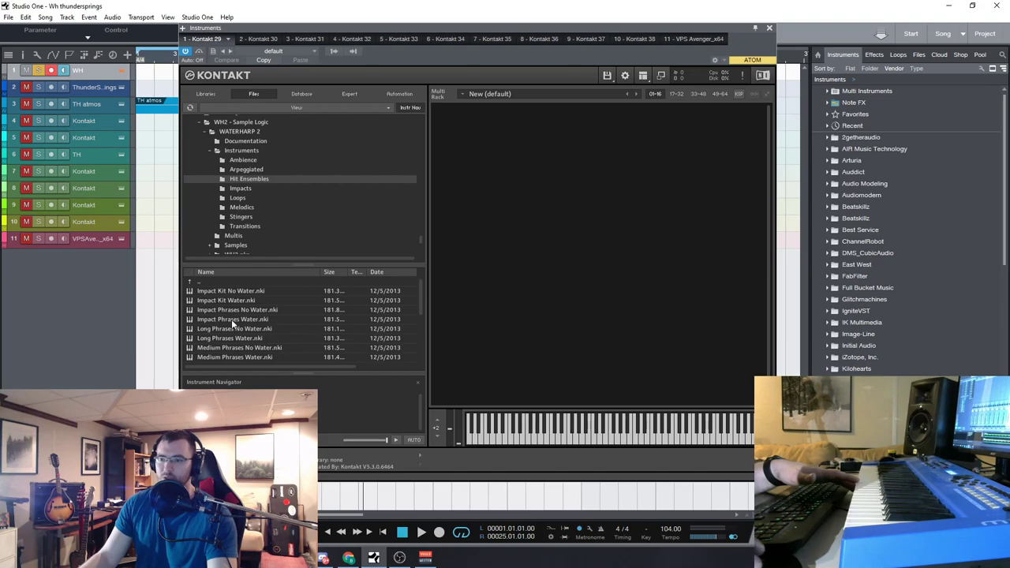
{"action": "double_click", "coordinate": [239, 291]}
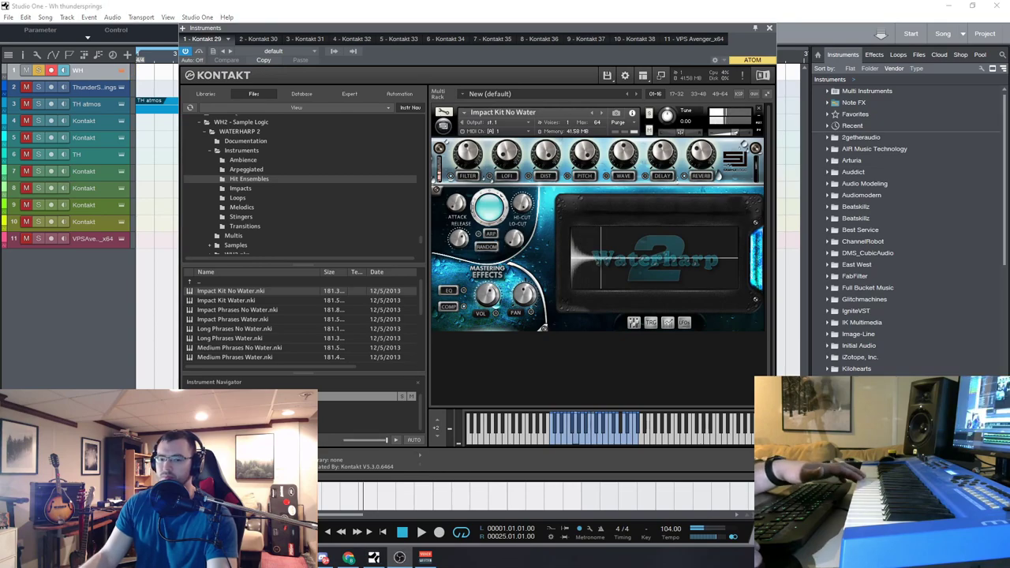
{"action": "left_click_drag", "start_coordinate": [529, 31], "coordinate": [508, 37]}
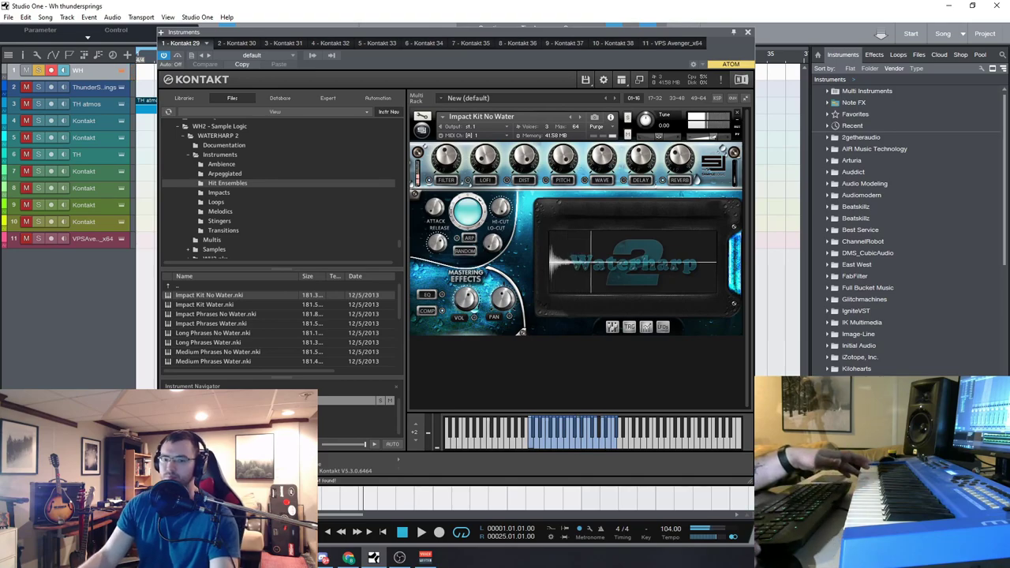
{"action": "left_click", "coordinate": [581, 117]}
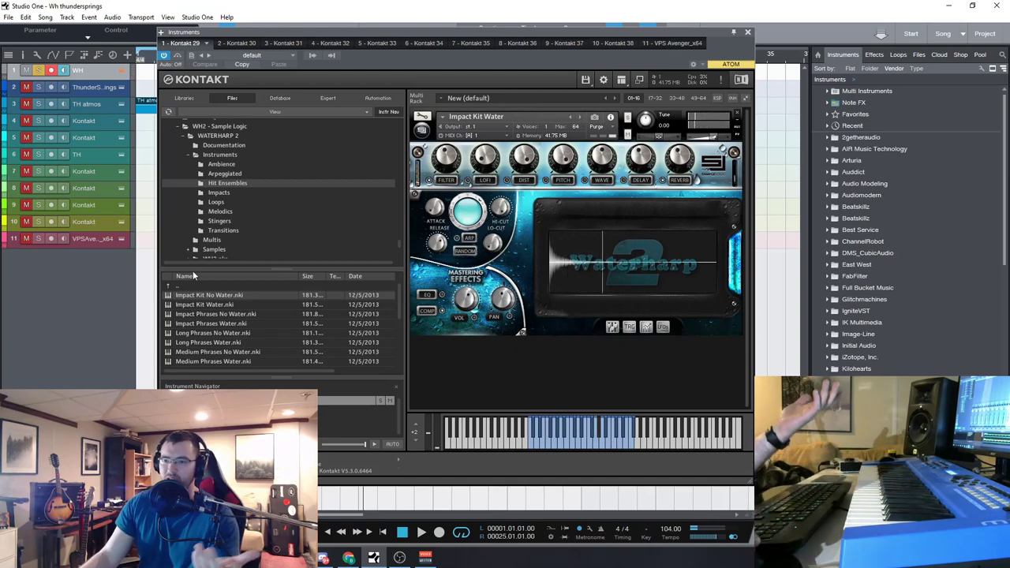
{"action": "left_click_drag", "start_coordinate": [436, 35], "coordinate": [450, 31]}
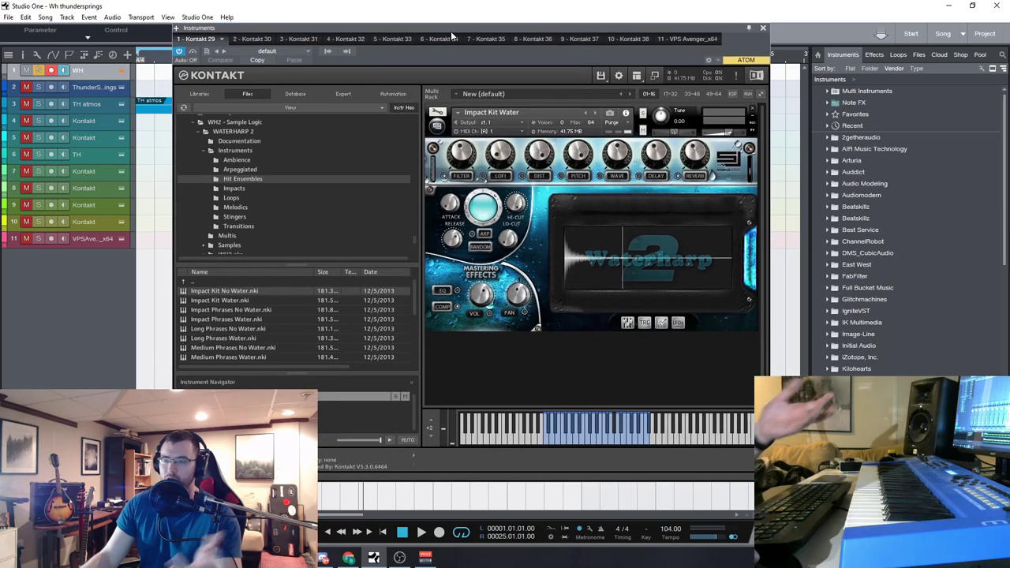
{"action": "left_click", "coordinate": [597, 117]}
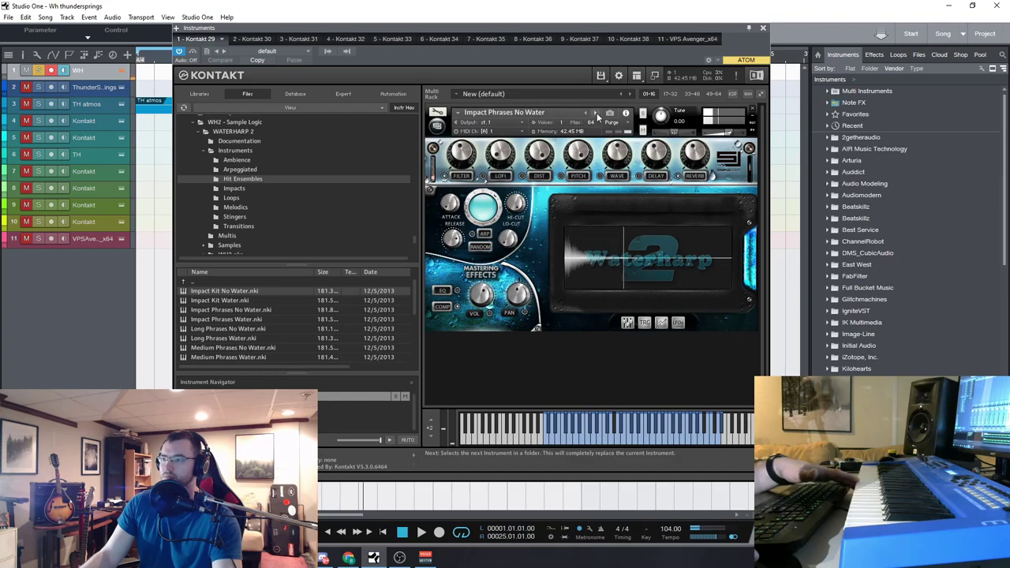
{"action": "left_click", "coordinate": [597, 114]}
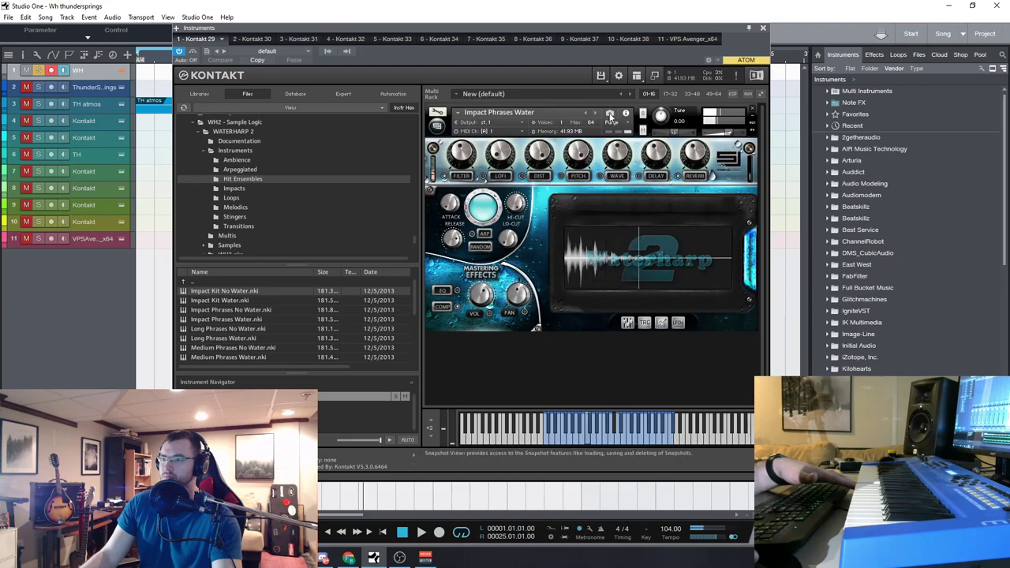
{"action": "left_click", "coordinate": [753, 112]}
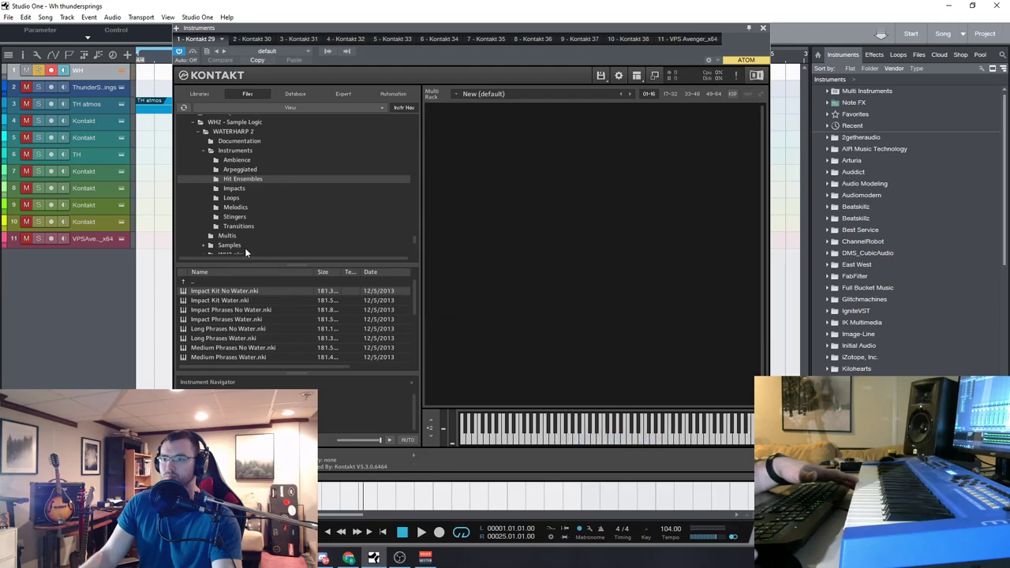
Step: Drag the Impacts preset Derranged Cavern into the Kontakt rack
{"action": "left_click", "coordinate": [235, 188]}
{"action": "scroll", "coordinate": [235, 328], "scroll_direction": "down", "scroll_amount": 3}
{"action": "left_click_drag", "start_coordinate": [214, 319], "coordinate": [500, 309]}
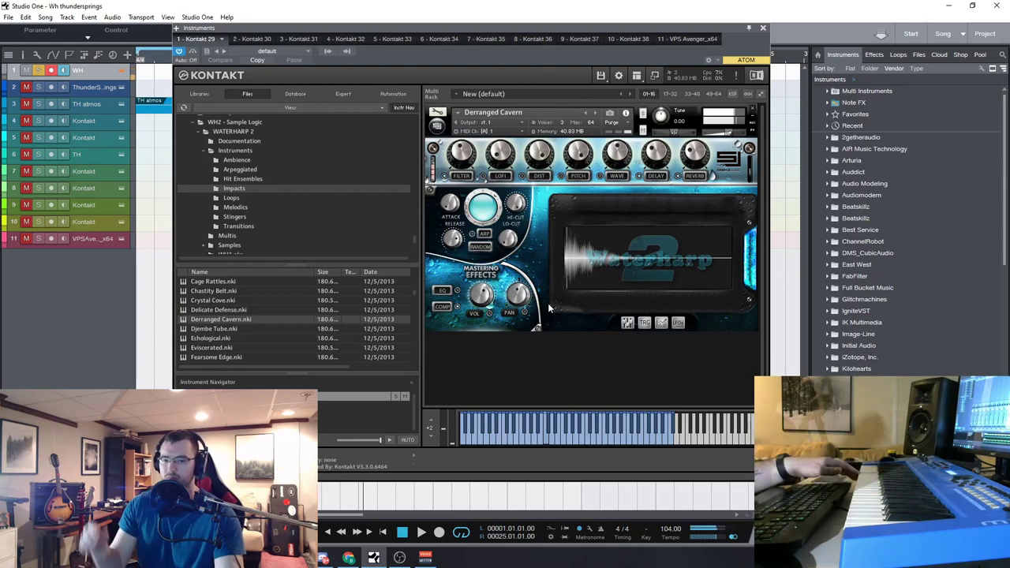
Step: Replace Derranged Cavern with the Loops preset Arm The Troops 2, then remove it
{"action": "left_click", "coordinate": [752, 107]}
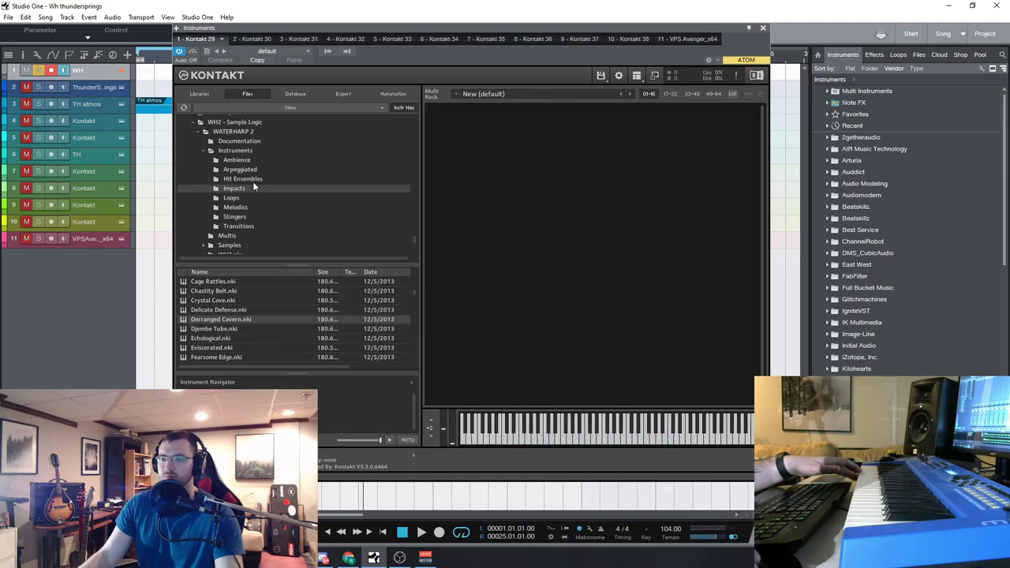
{"action": "left_click", "coordinate": [237, 197]}
{"action": "double_click", "coordinate": [226, 322]}
{"action": "scroll", "coordinate": [355, 316], "scroll_direction": "down", "scroll_amount": 2}
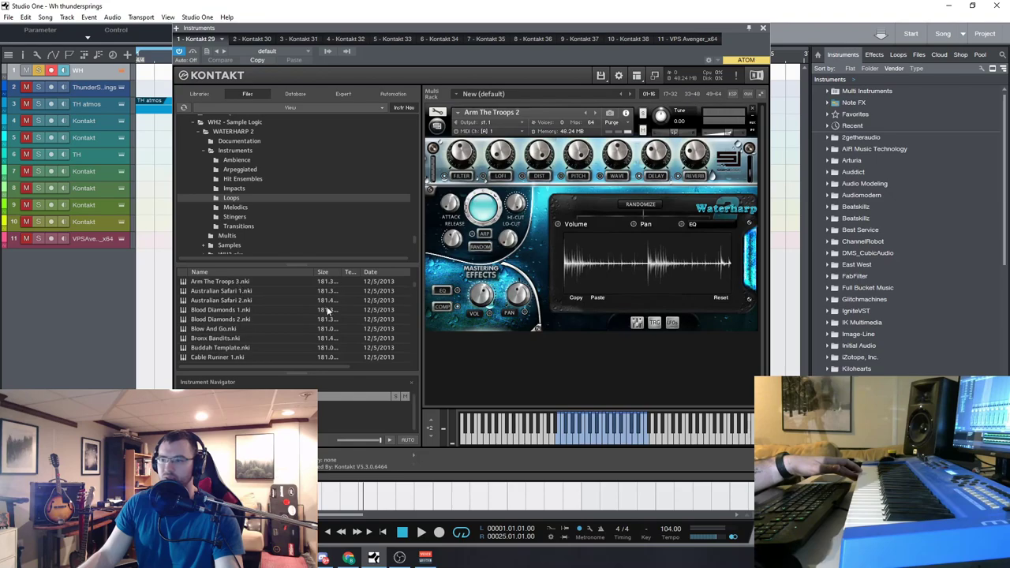
{"action": "left_click", "coordinate": [752, 107]}
Step: Load Cattle Call and step through Chainlock Murders to China Drops
{"action": "scroll", "coordinate": [197, 347], "scroll_direction": "down", "scroll_amount": 2}
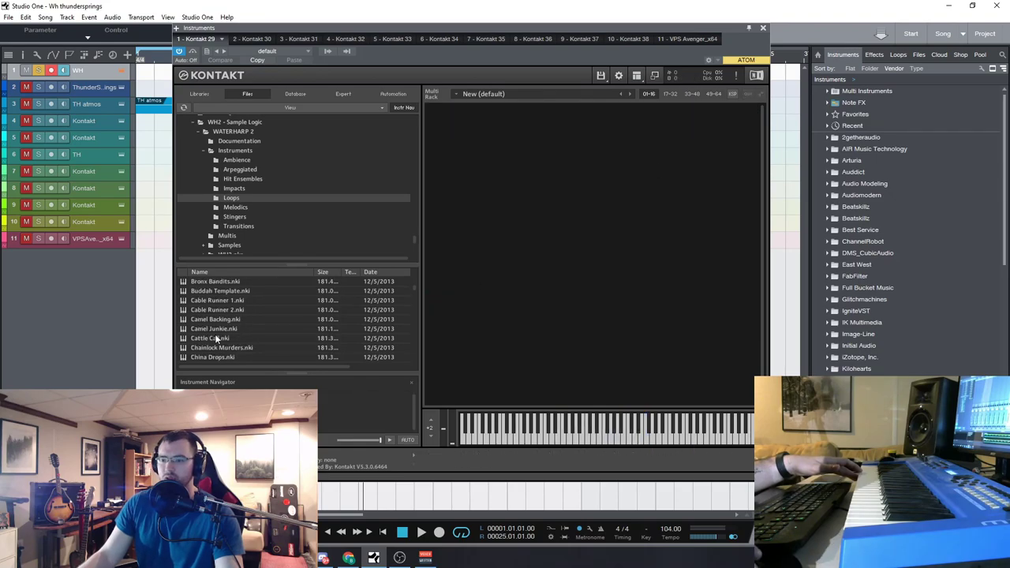
{"action": "left_click", "coordinate": [215, 337]}
{"action": "left_click_drag", "start_coordinate": [446, 291], "coordinate": [434, 284]}
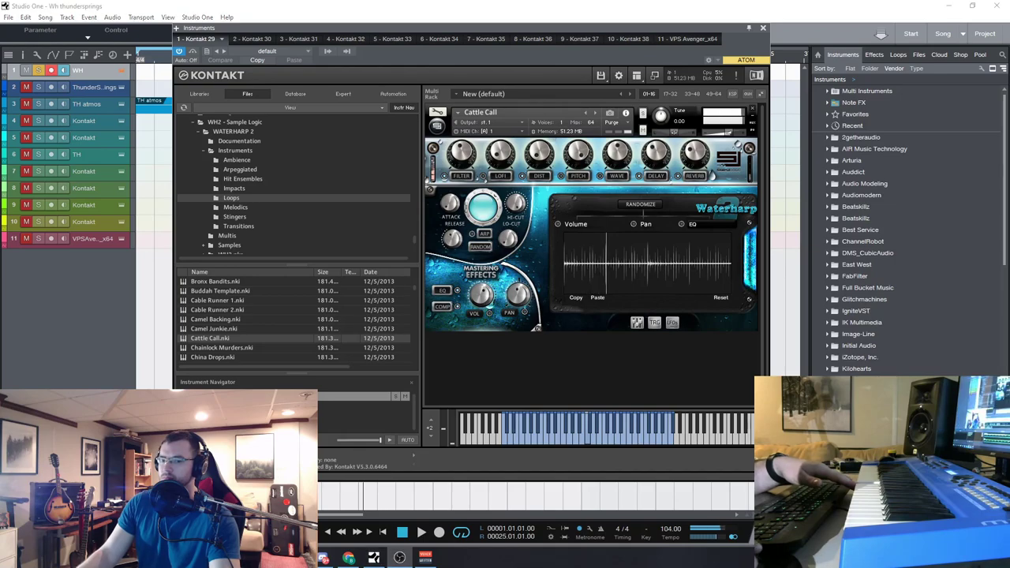
{"action": "left_click_drag", "start_coordinate": [531, 26], "coordinate": [526, 30]}
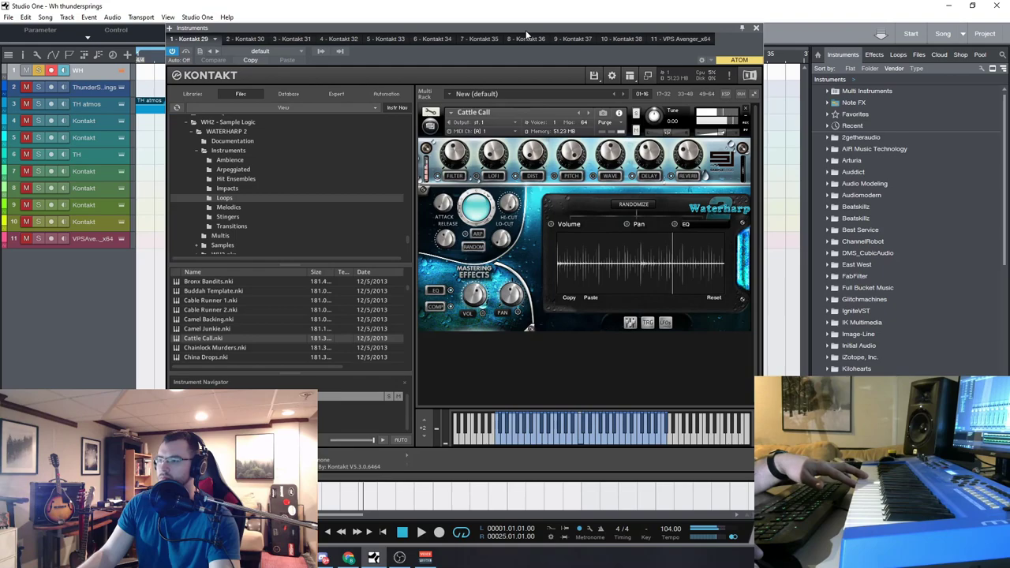
{"action": "left_click", "coordinate": [586, 113]}
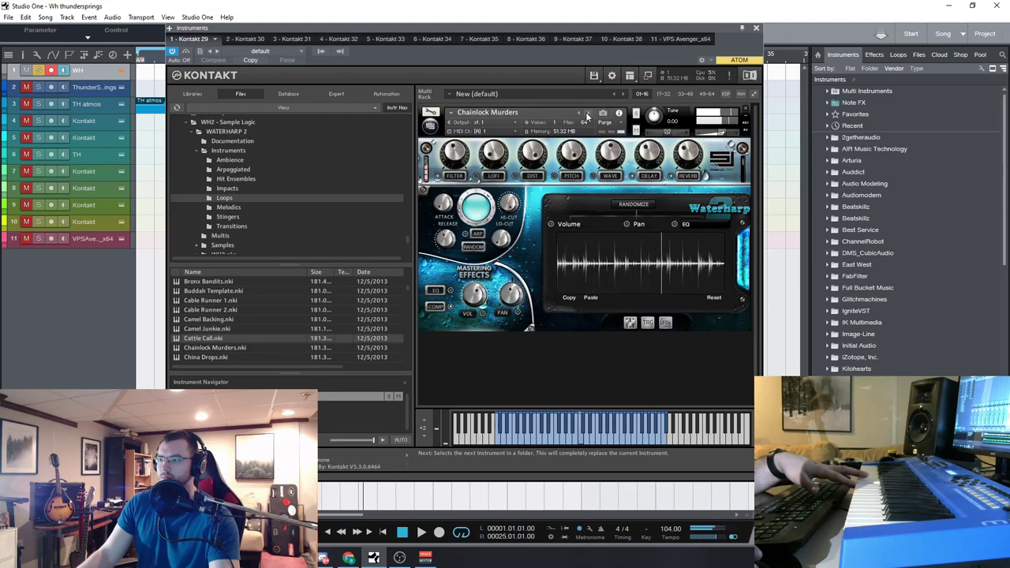
{"action": "left_click", "coordinate": [587, 113]}
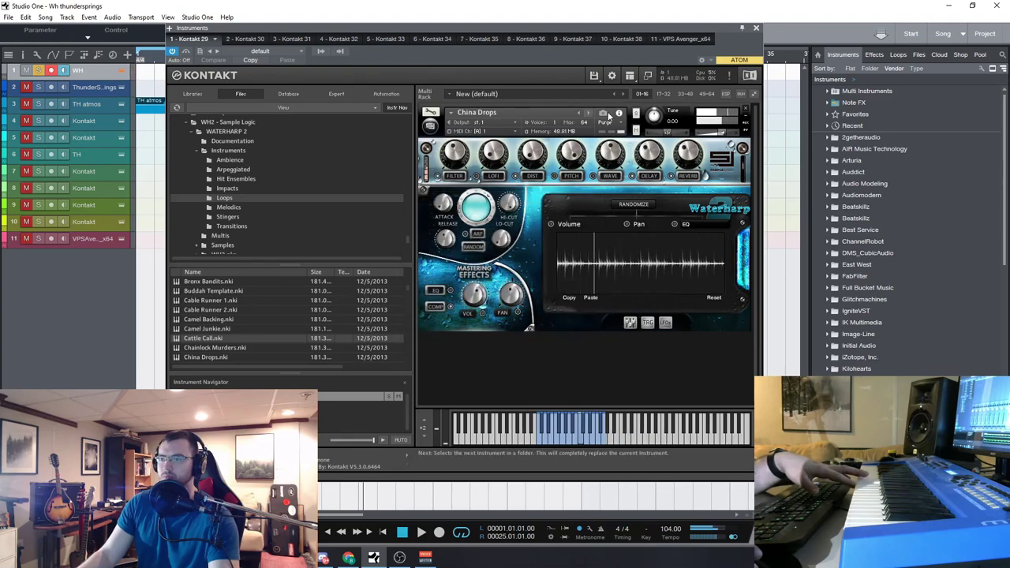
Step: Swap China Drops for Melodics presets Dreamers And Believers, Flutaphone and Hobbit Summons, then empty the rack
{"action": "left_click", "coordinate": [745, 108]}
{"action": "left_click", "coordinate": [228, 207]}
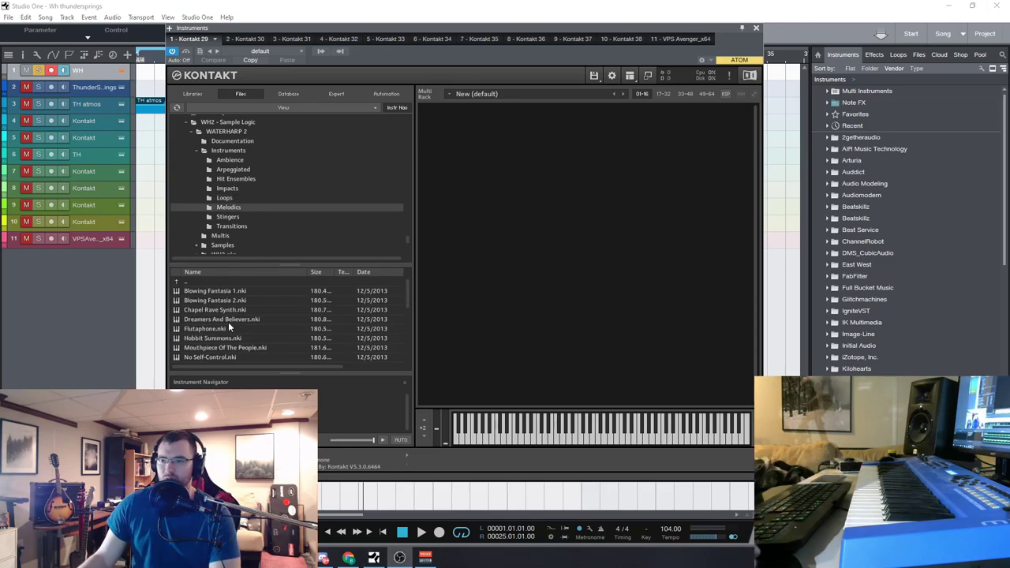
{"action": "left_click_drag", "start_coordinate": [230, 320], "coordinate": [490, 197]}
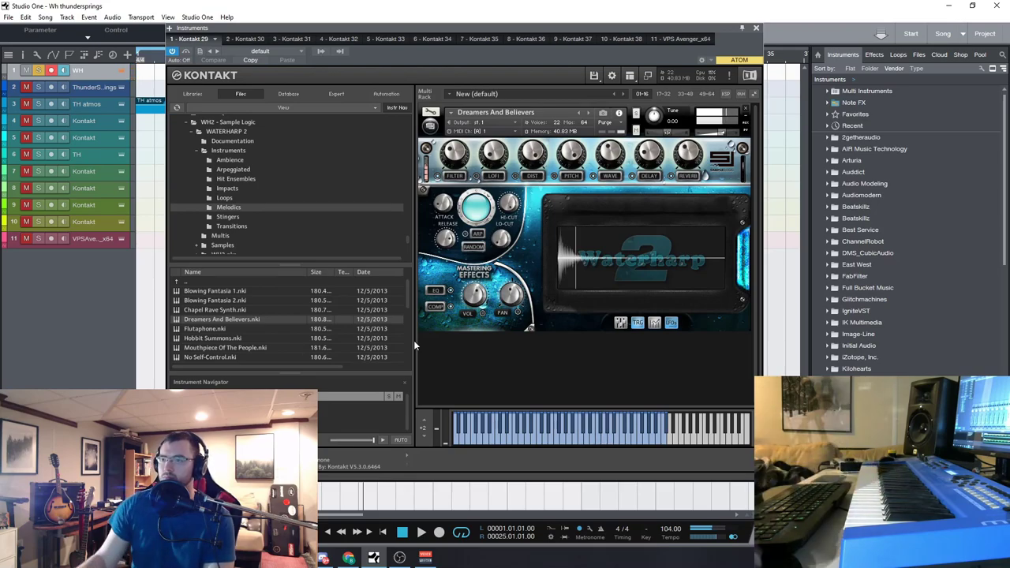
{"action": "left_click", "coordinate": [589, 115]}
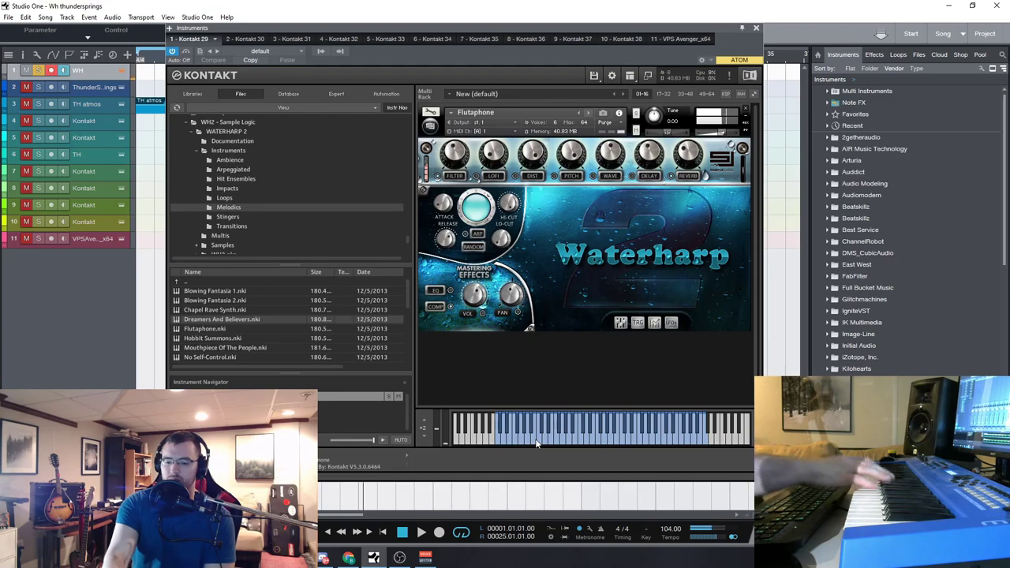
{"action": "double_click", "coordinate": [230, 338]}
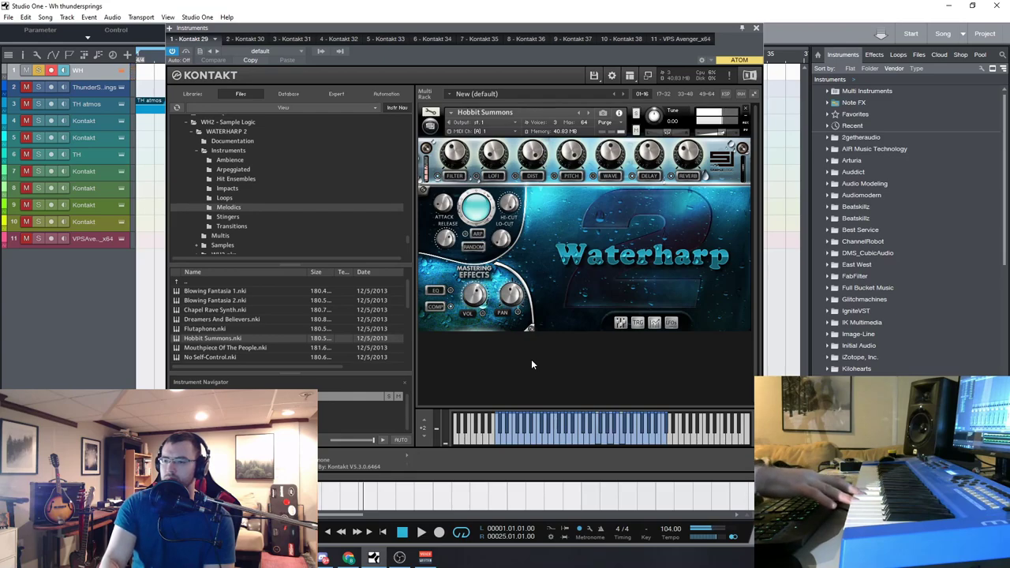
{"action": "left_click", "coordinate": [746, 109]}
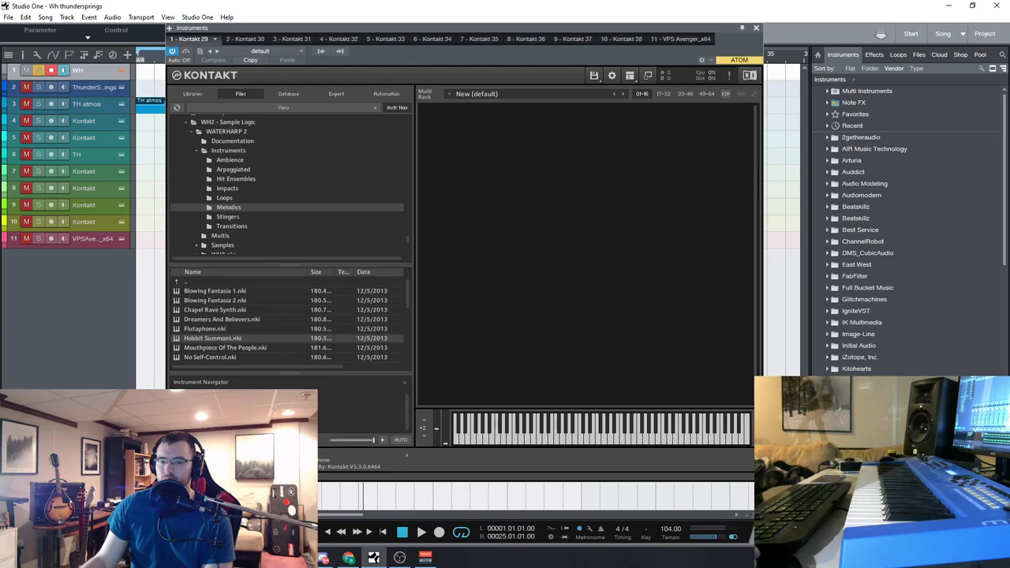
Step: Load the Transitions preset Gas Tank Killerz, sound a test note, and close Kontakt
{"action": "left_click", "coordinate": [231, 227]}
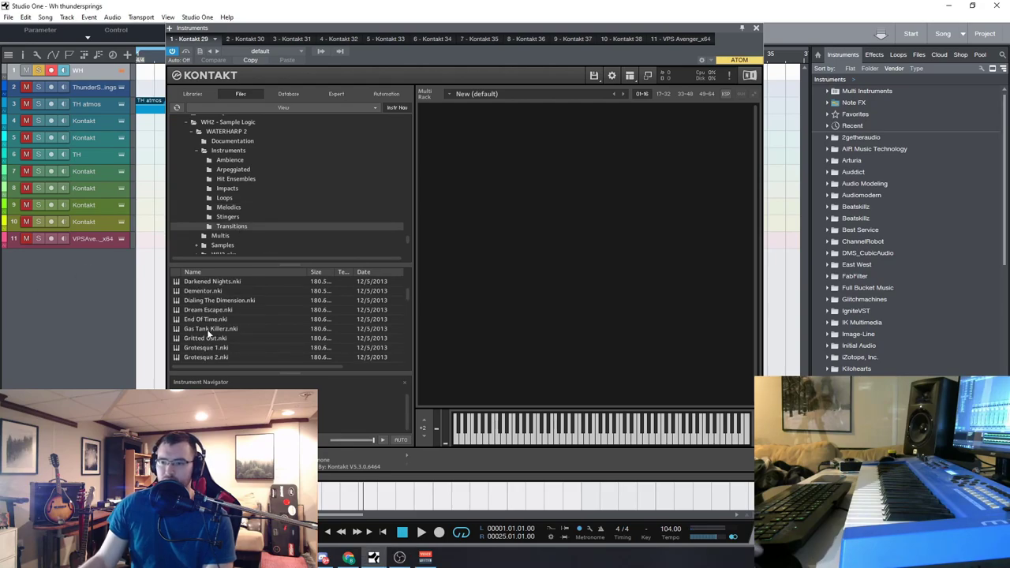
{"action": "double_click", "coordinate": [210, 328]}
{"action": "left_click", "coordinate": [587, 438]}
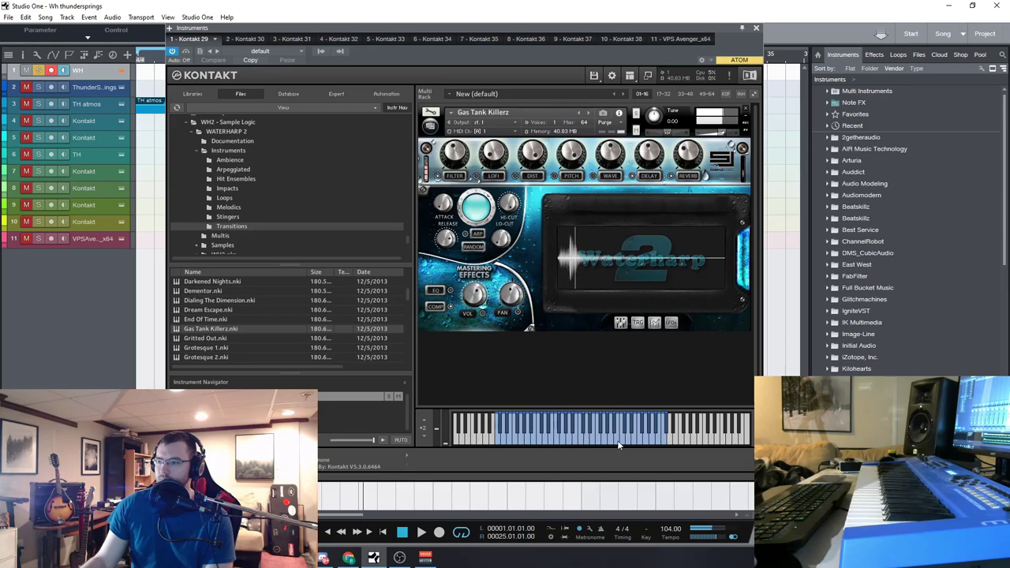
{"action": "left_click", "coordinate": [756, 28]}
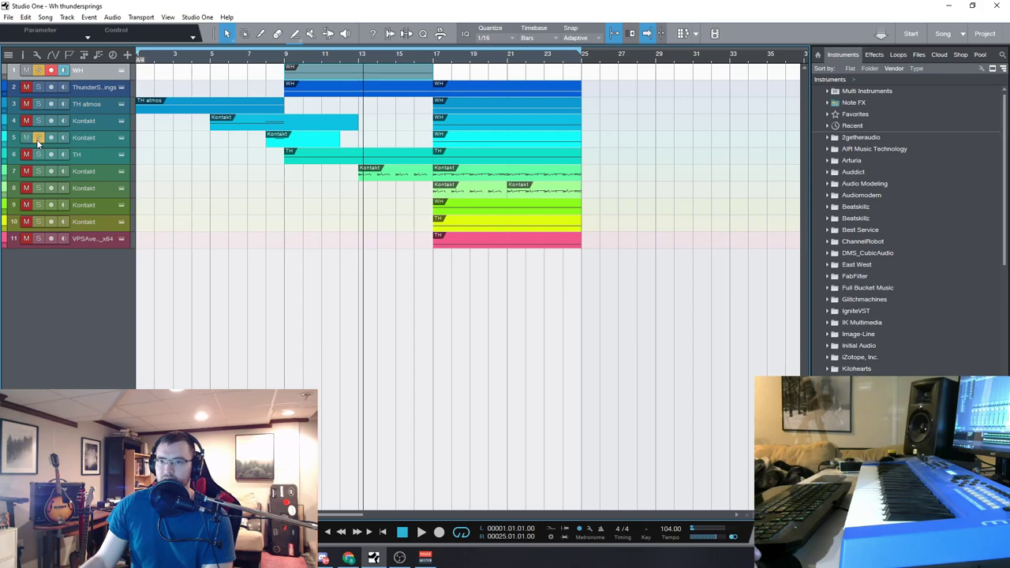
Step: Play the arrangement from bar 8, return the playhead there, and record-arm the TH track
{"action": "left_click", "coordinate": [268, 60]}
{"action": "key", "text": "space"}
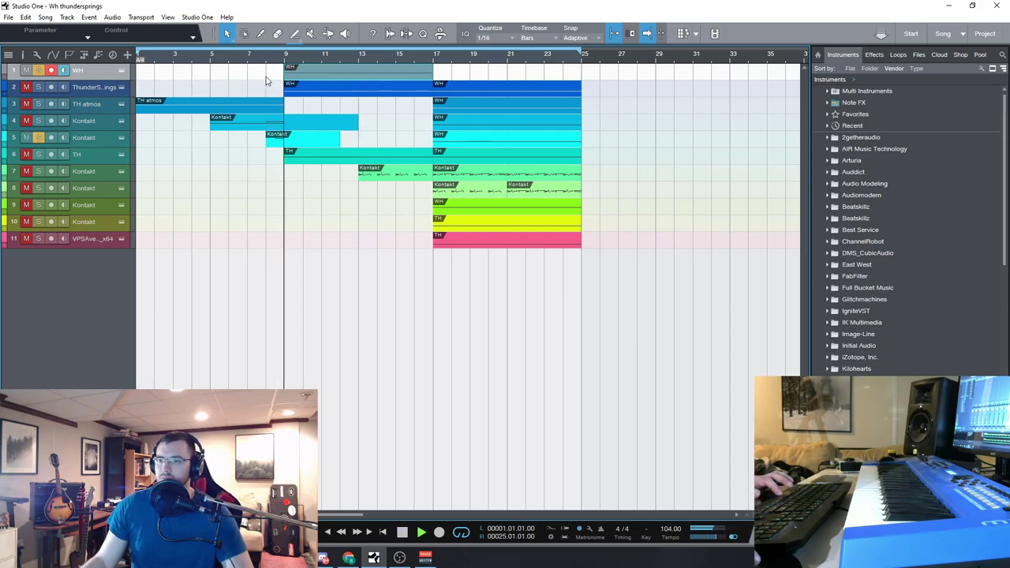
{"action": "key", "text": "space"}
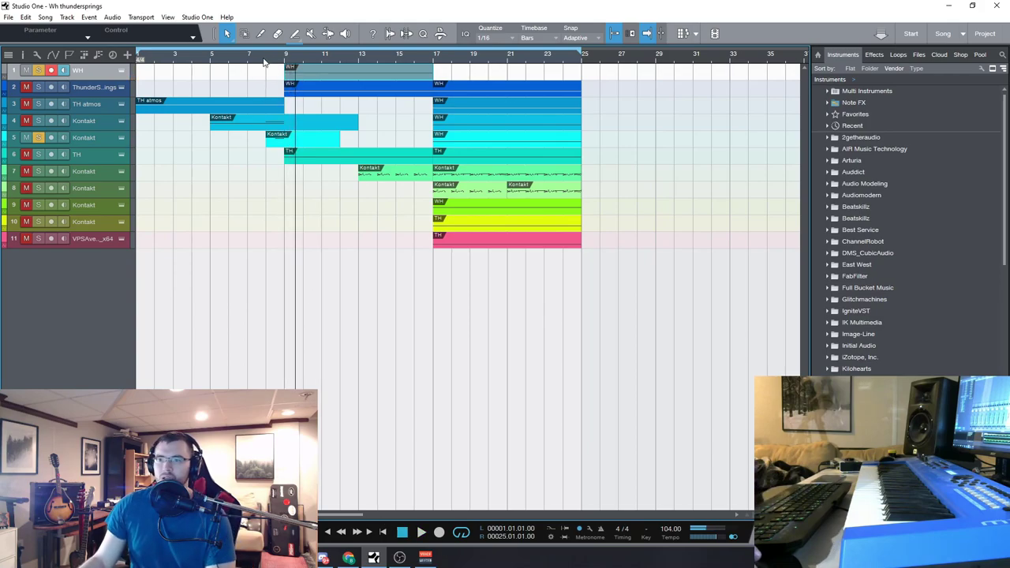
{"action": "left_click", "coordinate": [264, 61]}
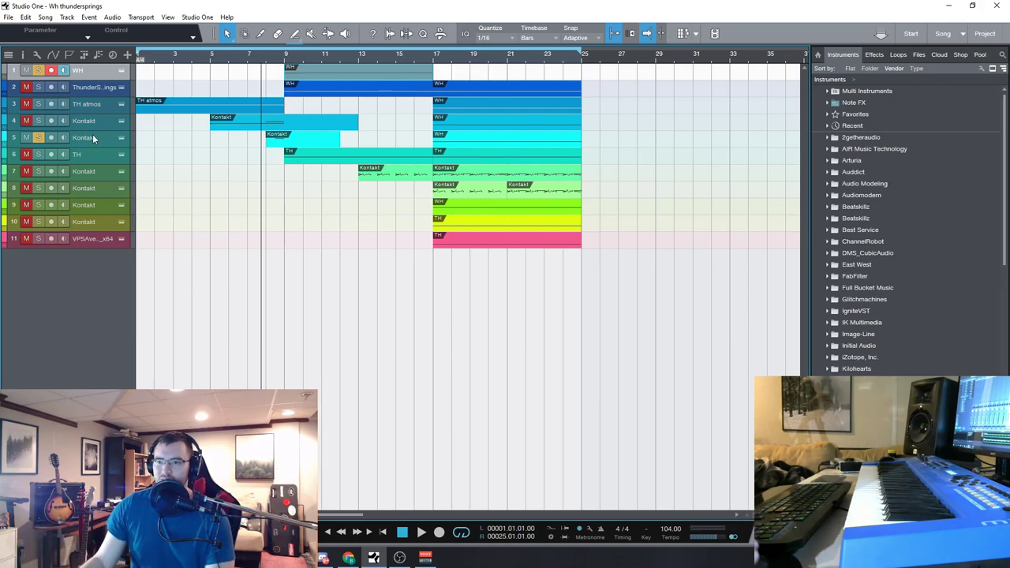
{"action": "left_click", "coordinate": [97, 154]}
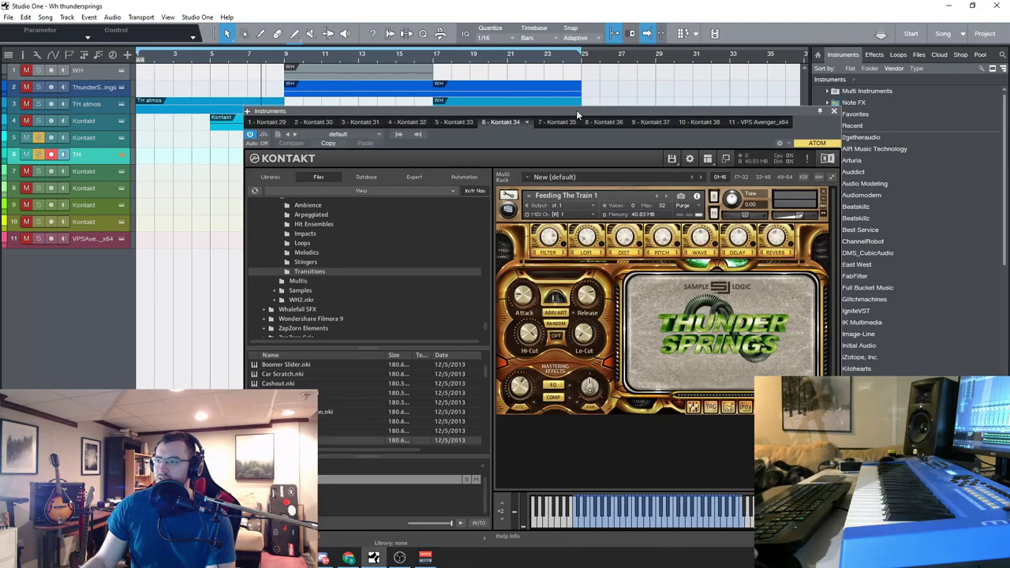
Step: Move the TH track's Kontakt window up-left and collapse the WATERHARP 2 and WH2 - Sample Logic folders
{"action": "left_click_drag", "start_coordinate": [572, 110], "coordinate": [509, 37]}
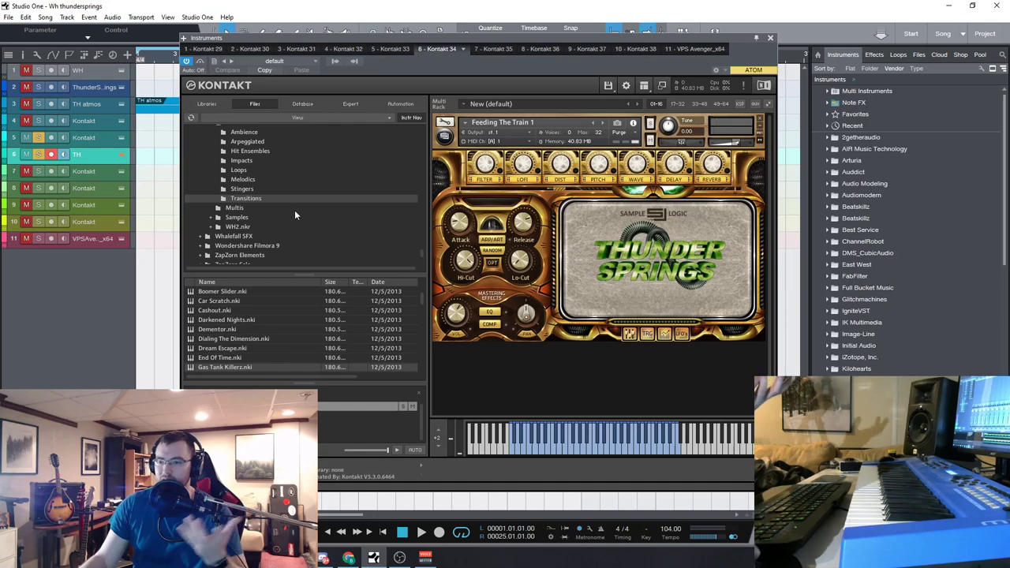
{"action": "scroll", "coordinate": [296, 209], "scroll_direction": "up", "scroll_amount": 1}
{"action": "scroll", "coordinate": [268, 186], "scroll_direction": "up", "scroll_amount": 2}
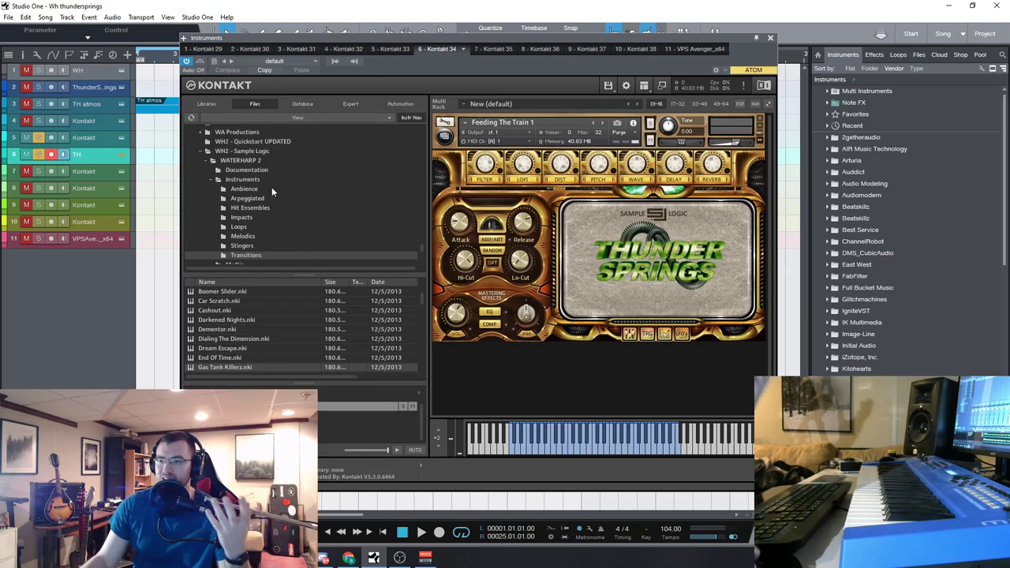
{"action": "left_click", "coordinate": [203, 162]}
{"action": "left_click", "coordinate": [207, 192]}
Step: Expand the THUNDER SPRINGS -- Sample Logic and THUNDER SPRINGS folders and list the Ambience presets
{"action": "scroll", "coordinate": [309, 228], "scroll_direction": "up", "scroll_amount": 1}
{"action": "scroll", "coordinate": [307, 229], "scroll_direction": "up", "scroll_amount": 1}
{"action": "scroll", "coordinate": [319, 199], "scroll_direction": "up", "scroll_amount": 1}
{"action": "scroll", "coordinate": [316, 200], "scroll_direction": "up", "scroll_amount": 1}
{"action": "left_click", "coordinate": [207, 173]}
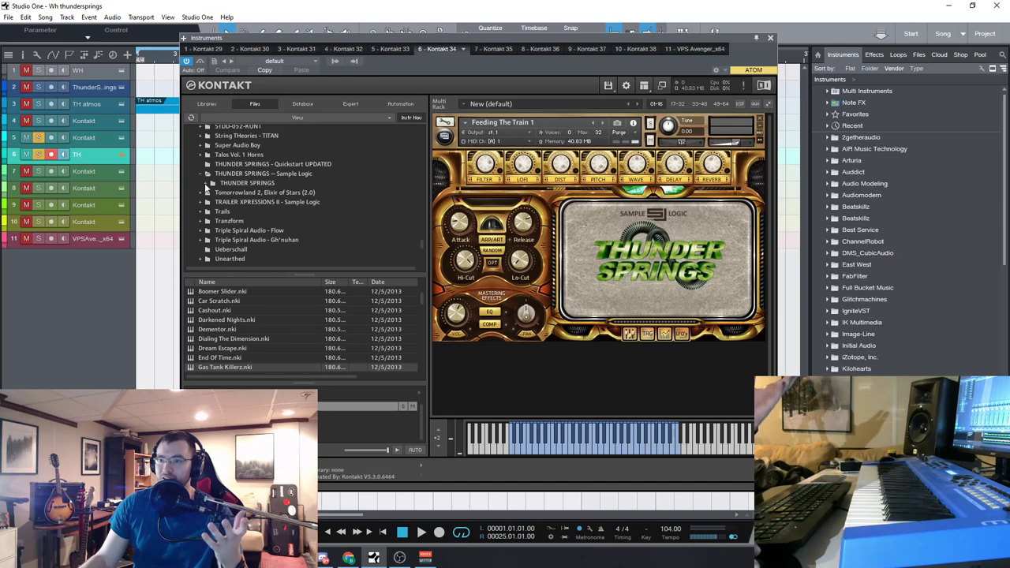
{"action": "left_click", "coordinate": [204, 183]}
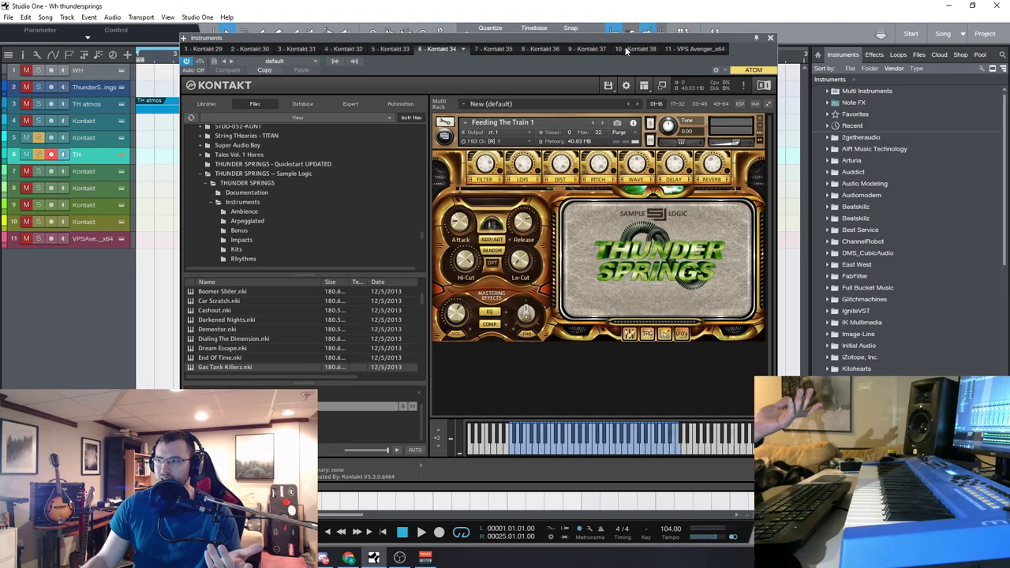
{"action": "left_click_drag", "start_coordinate": [587, 42], "coordinate": [561, 35]}
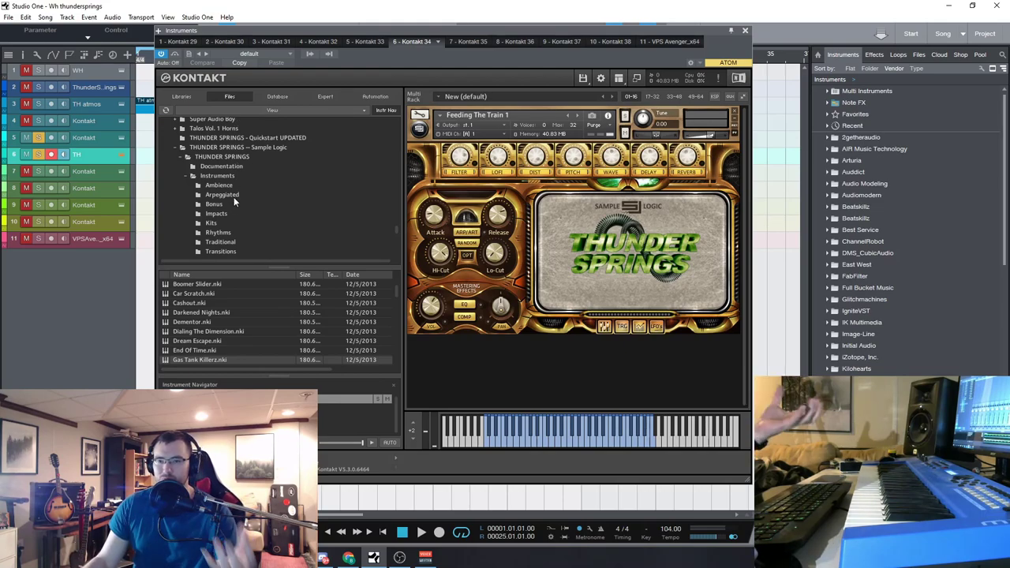
{"action": "left_click", "coordinate": [224, 184]}
Step: Load Australian Crickets MW, then step through Australian Winter 2 MW to Birds Of Prey
{"action": "double_click", "coordinate": [210, 302]}
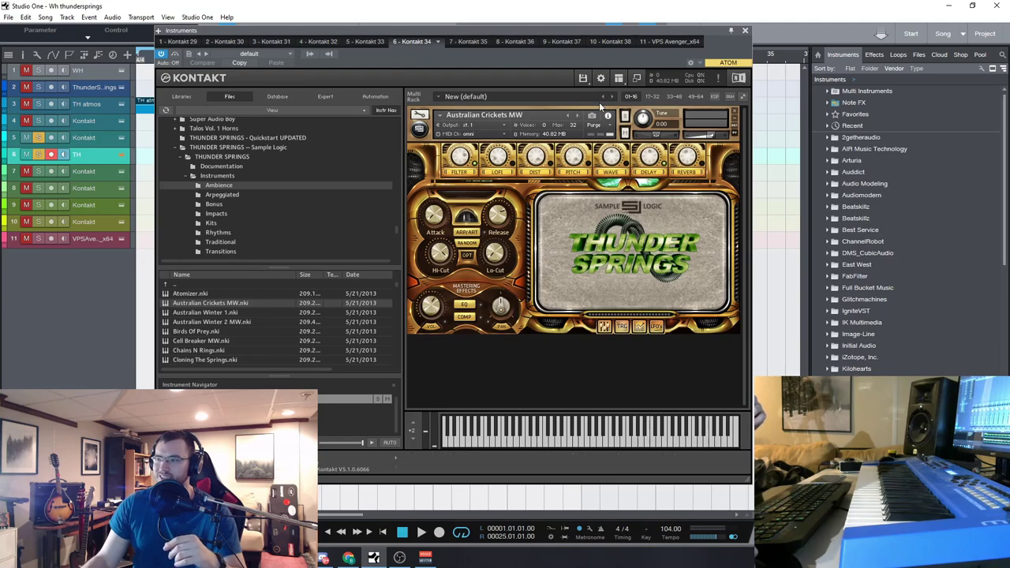
{"action": "left_click", "coordinate": [576, 116]}
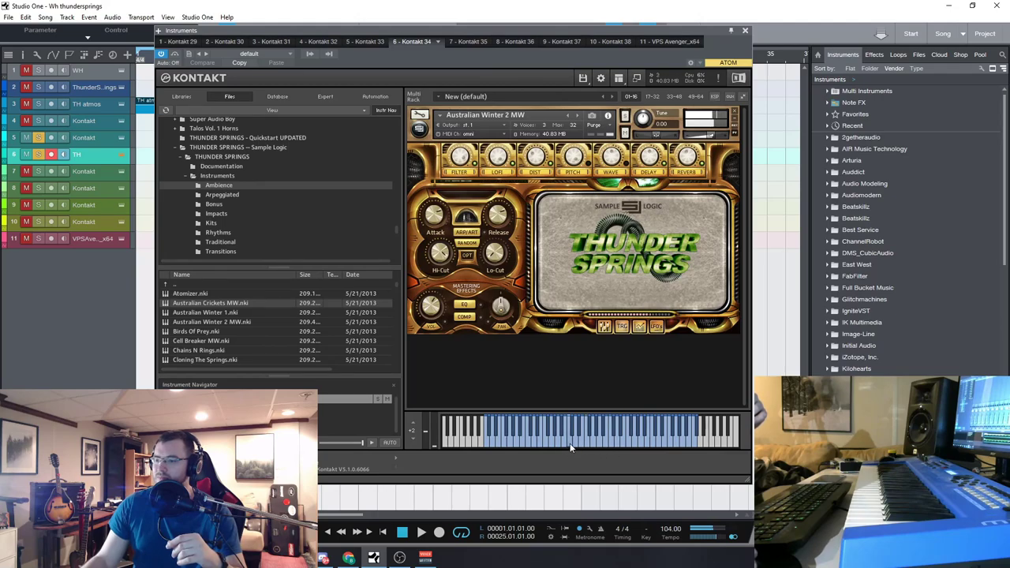
{"action": "left_click", "coordinate": [577, 117]}
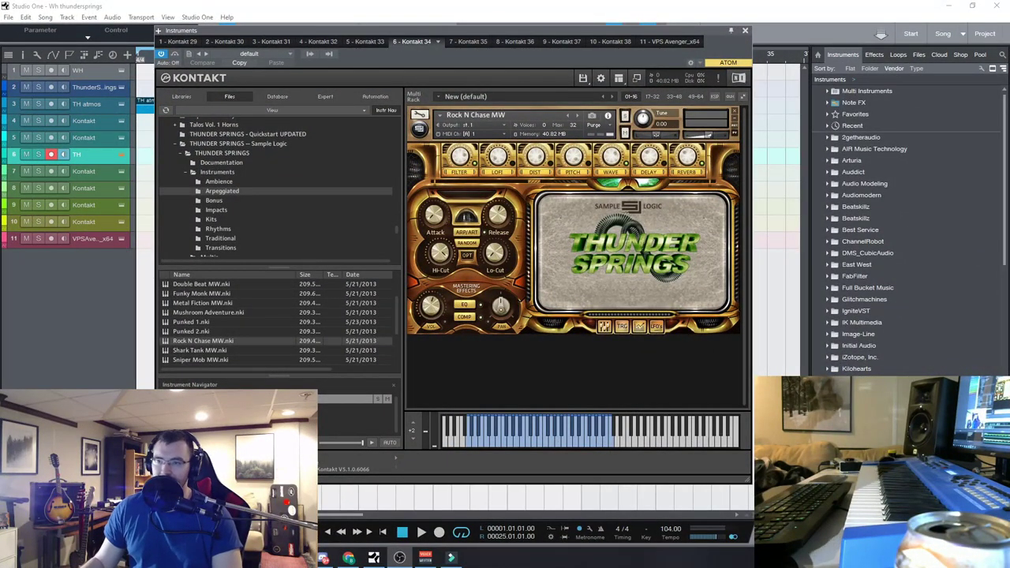
Step: Reposition the Kontakt window and turn on the LOFI effect
{"action": "left_click_drag", "start_coordinate": [482, 30], "coordinate": [461, 40]}
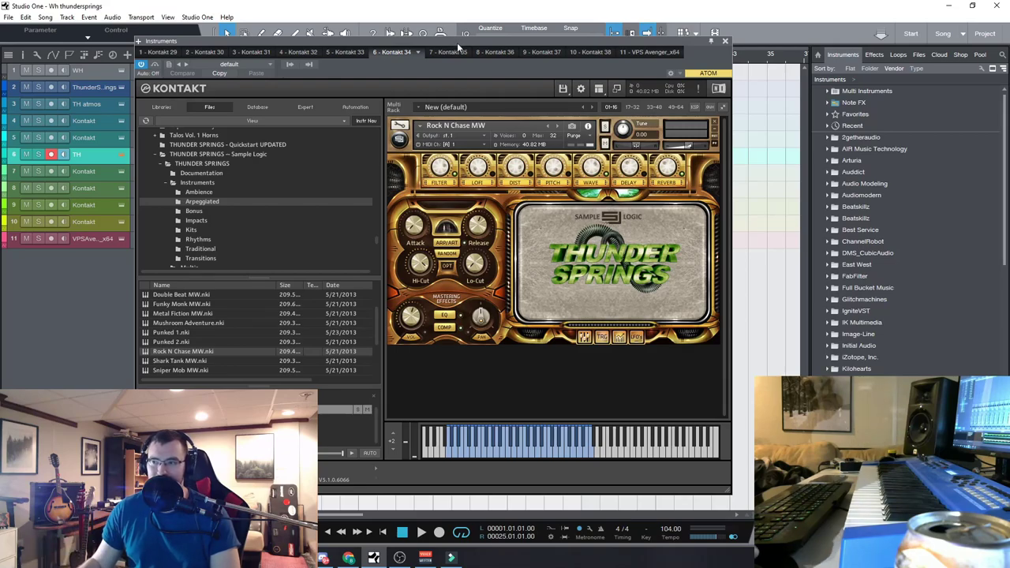
{"action": "left_click_drag", "start_coordinate": [461, 44], "coordinate": [463, 56]}
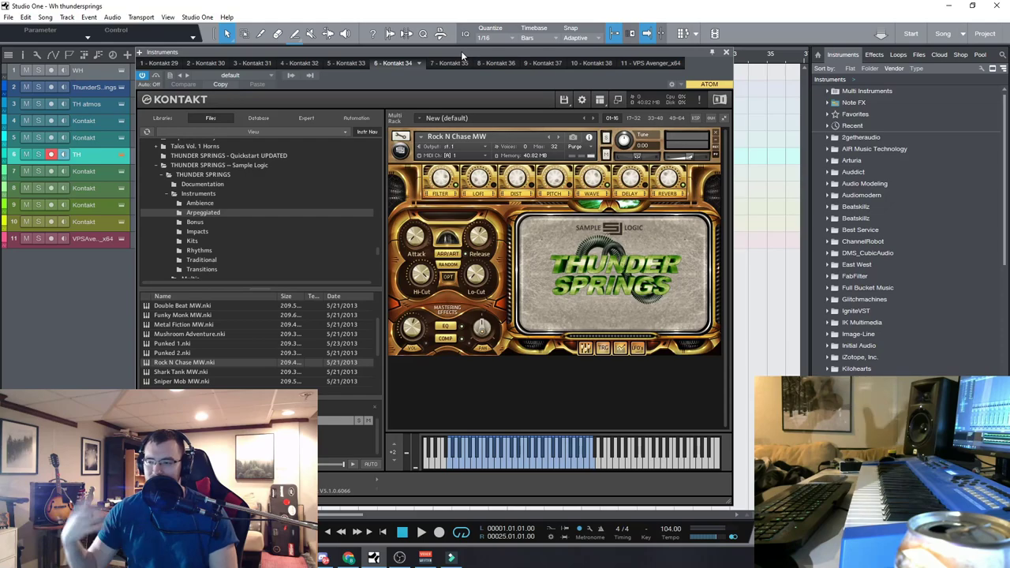
{"action": "left_click", "coordinate": [466, 196]}
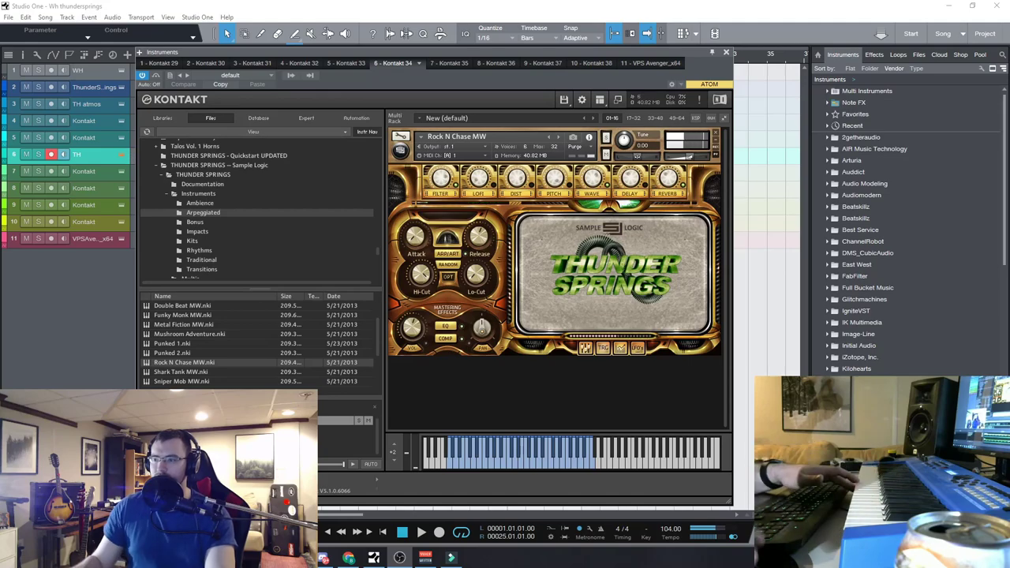
Step: Step through Shark Tank MW and Sniper Mob MW to Spring Steps MW, enabling the PITCH effect
{"action": "left_click", "coordinate": [559, 137]}
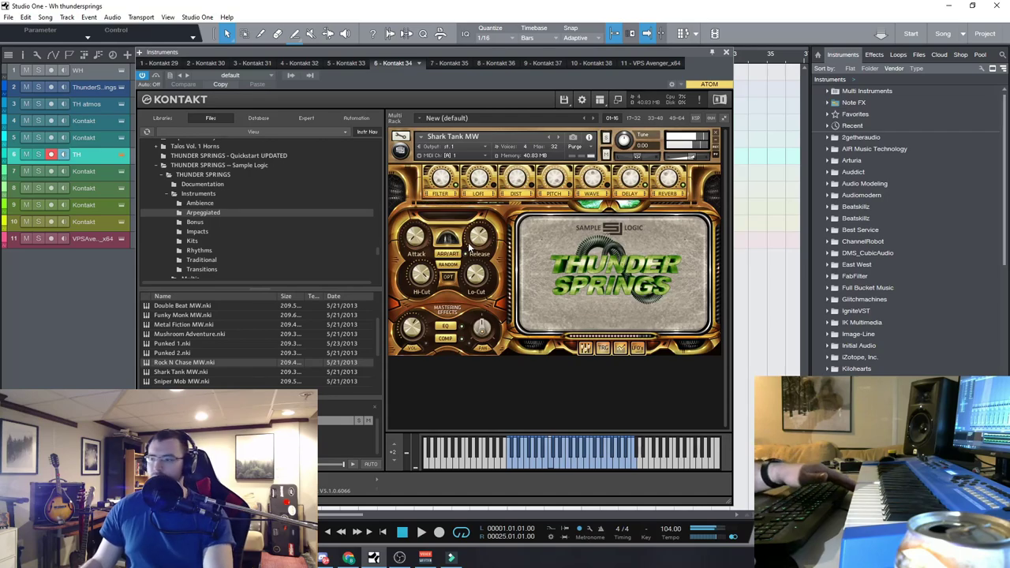
{"action": "left_click", "coordinate": [557, 138]}
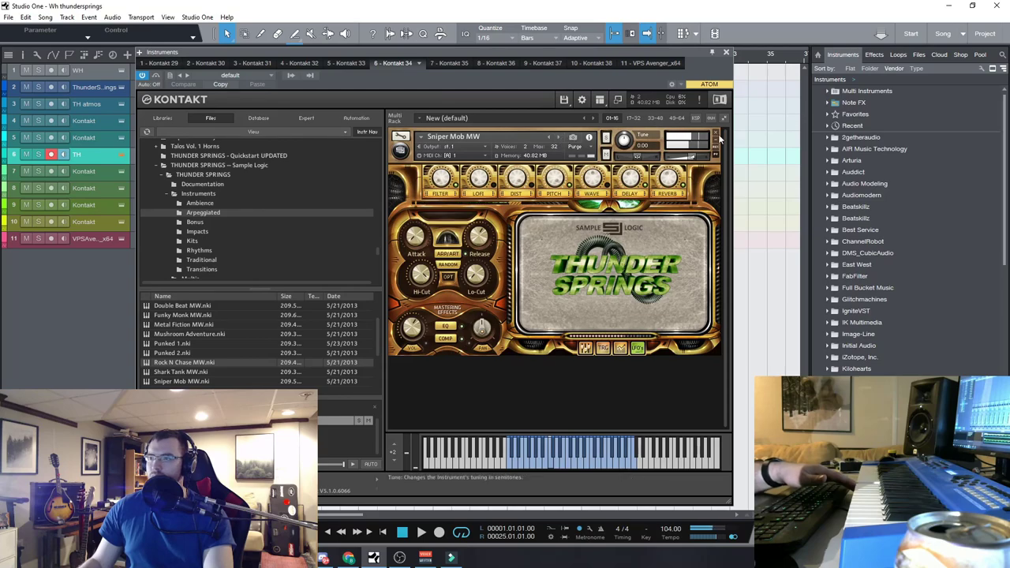
{"action": "left_click", "coordinate": [559, 138]}
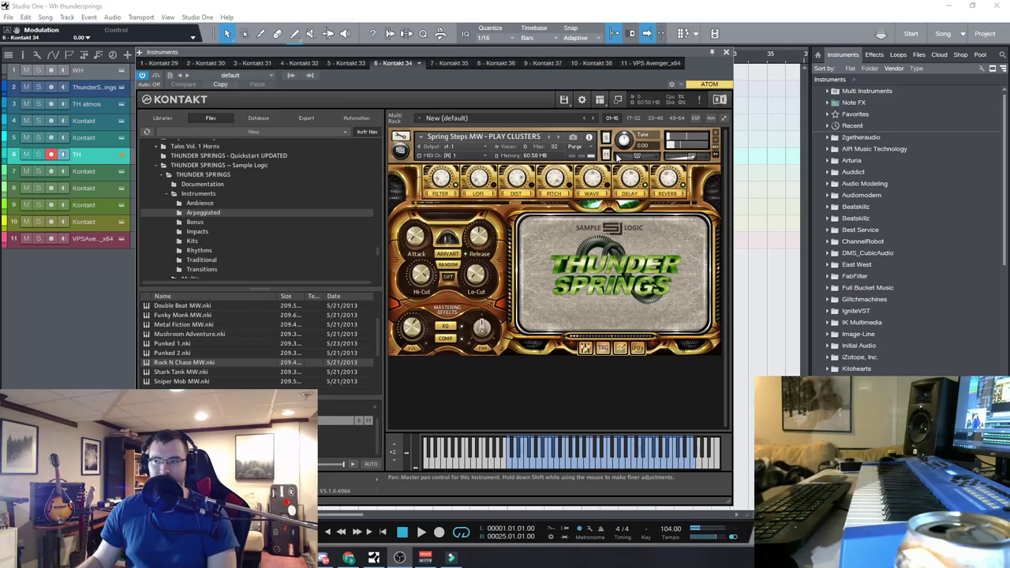
{"action": "left_click", "coordinate": [565, 194]}
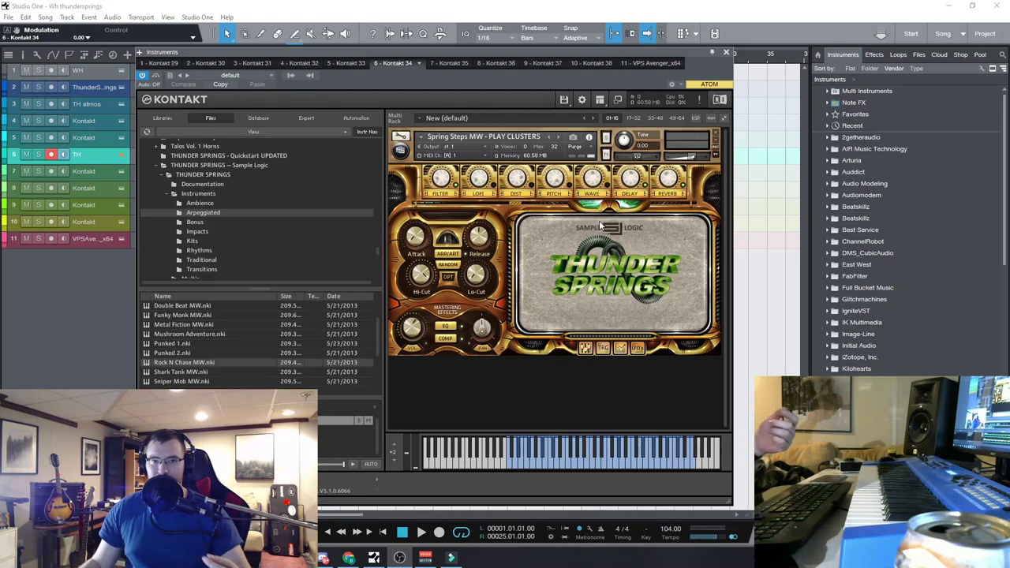
Step: Clear the rack, then audition Impacts presets Cherry Picker 1, Cherry Picker 2 and Crank Rattler 1
{"action": "left_click", "coordinate": [716, 135]}
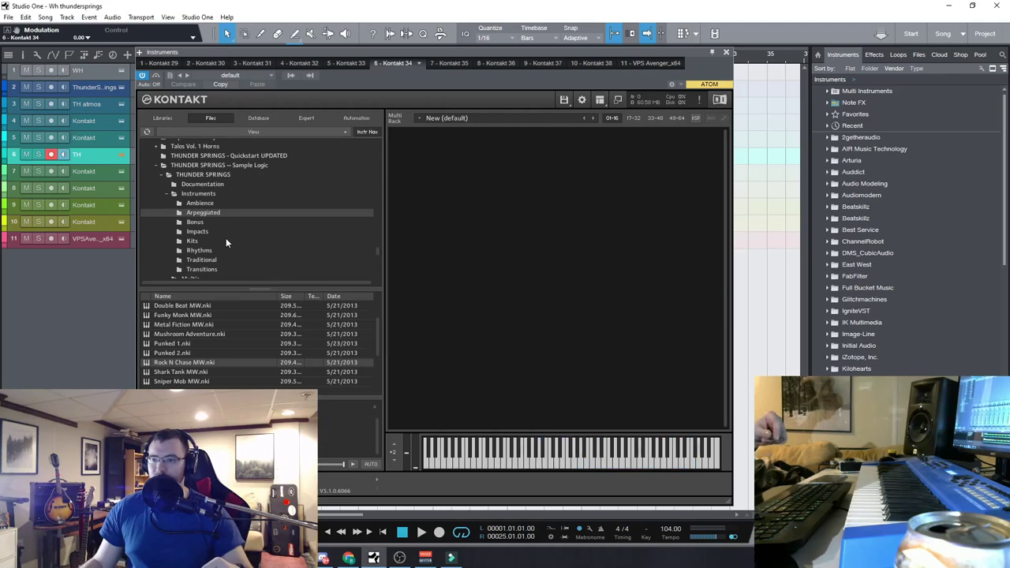
{"action": "left_click", "coordinate": [198, 222]}
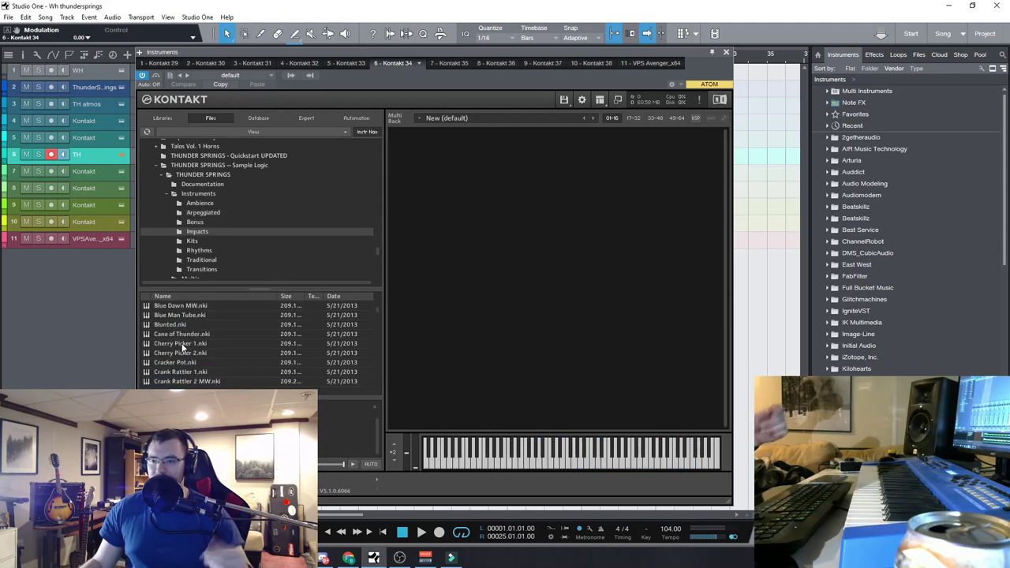
{"action": "left_click_drag", "start_coordinate": [181, 345], "coordinate": [400, 340]}
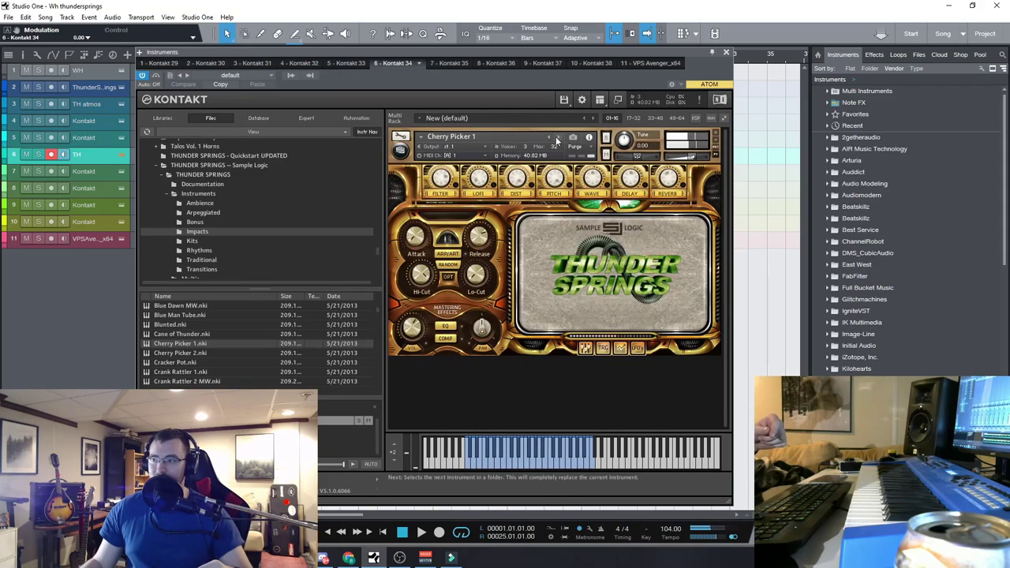
{"action": "left_click_drag", "start_coordinate": [179, 352], "coordinate": [519, 276]}
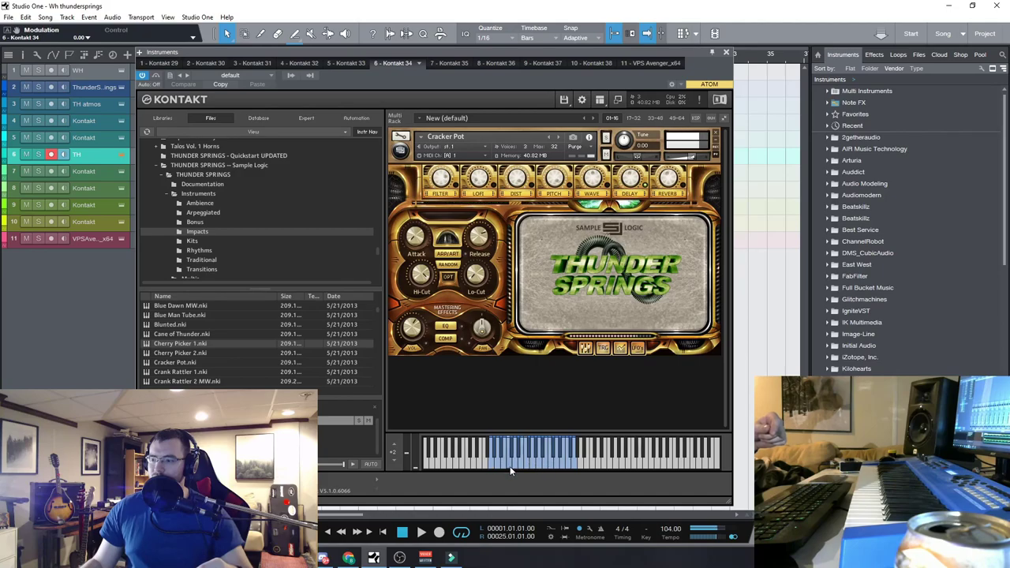
{"action": "left_click", "coordinate": [559, 139]}
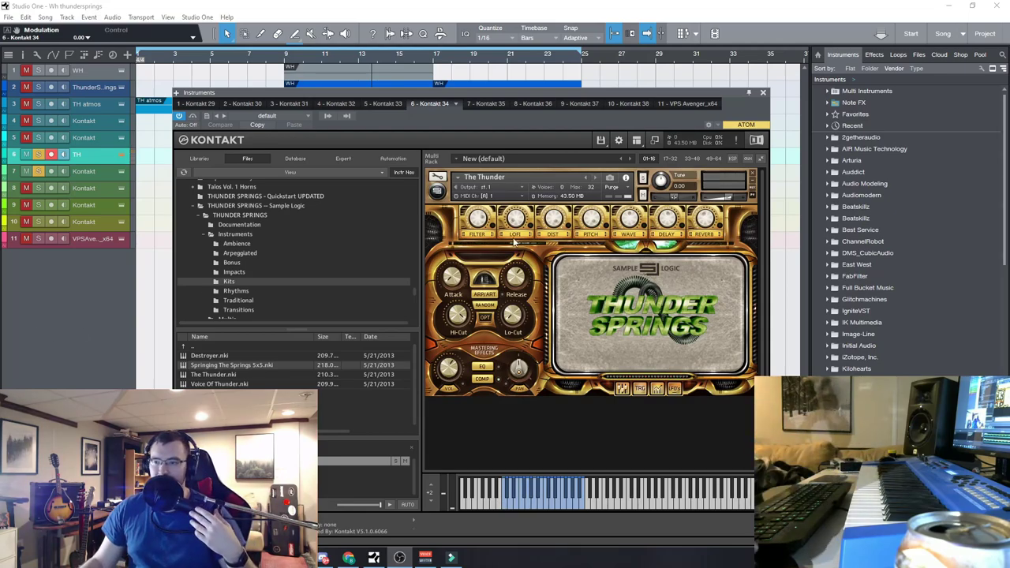
Step: Try the Rhythms preset Counter Destructor 1 MW, then replace it with another Rhythms preset
{"action": "left_click", "coordinate": [235, 291]}
{"action": "scroll", "coordinate": [237, 378], "scroll_direction": "down", "scroll_amount": 4}
{"action": "double_click", "coordinate": [232, 384]}
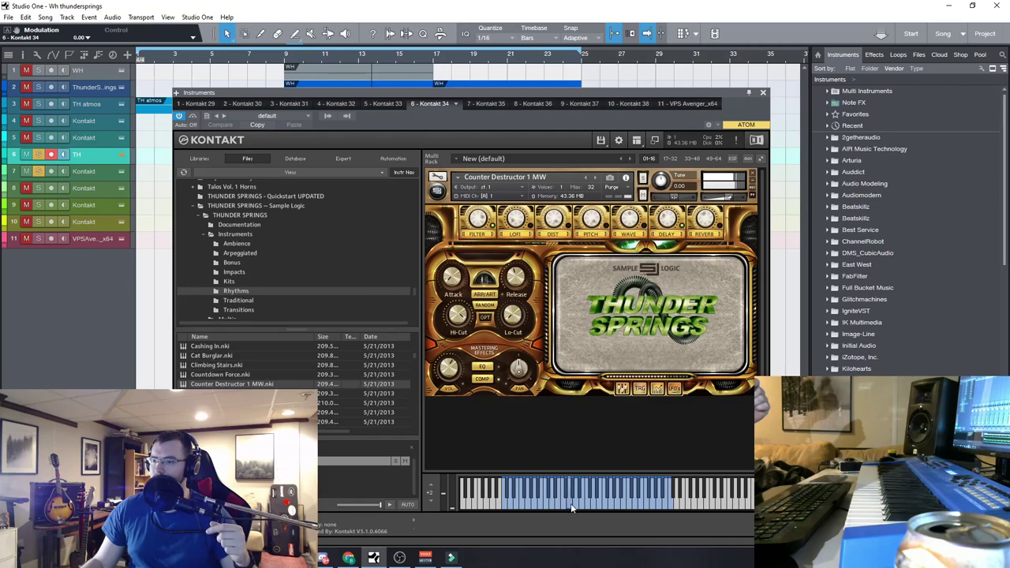
{"action": "left_click", "coordinate": [753, 175]}
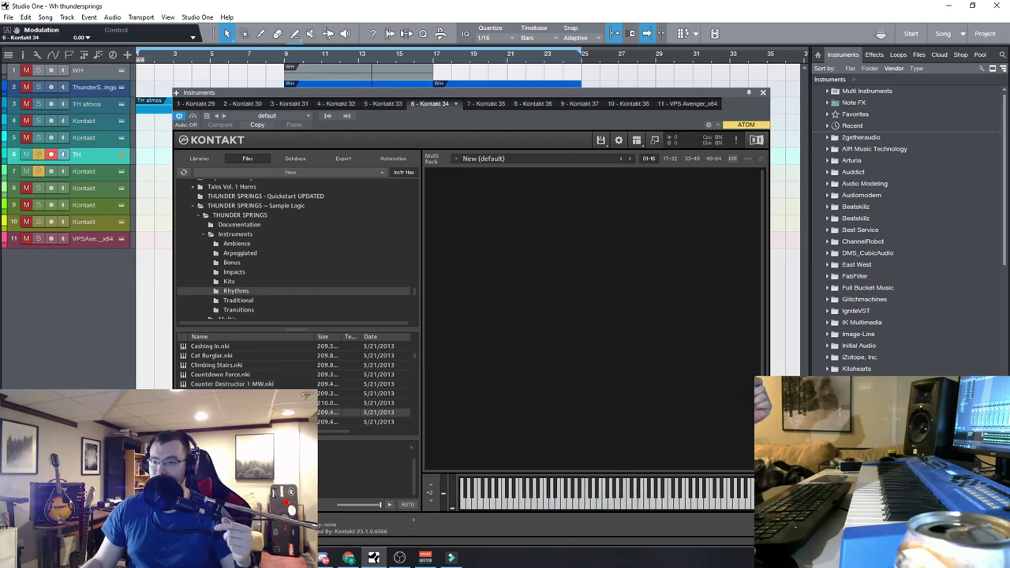
{"action": "double_click", "coordinate": [236, 412]}
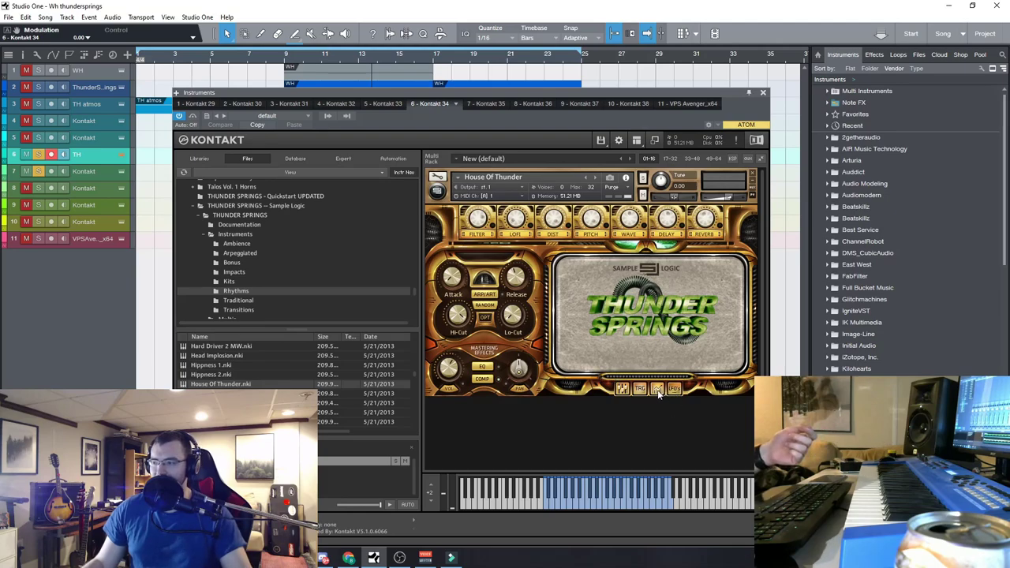
Step: Browse House Of Thunder's ARP/ART page, switching between the Arpeggiator and LFOs tabs
{"action": "left_click", "coordinate": [486, 297]}
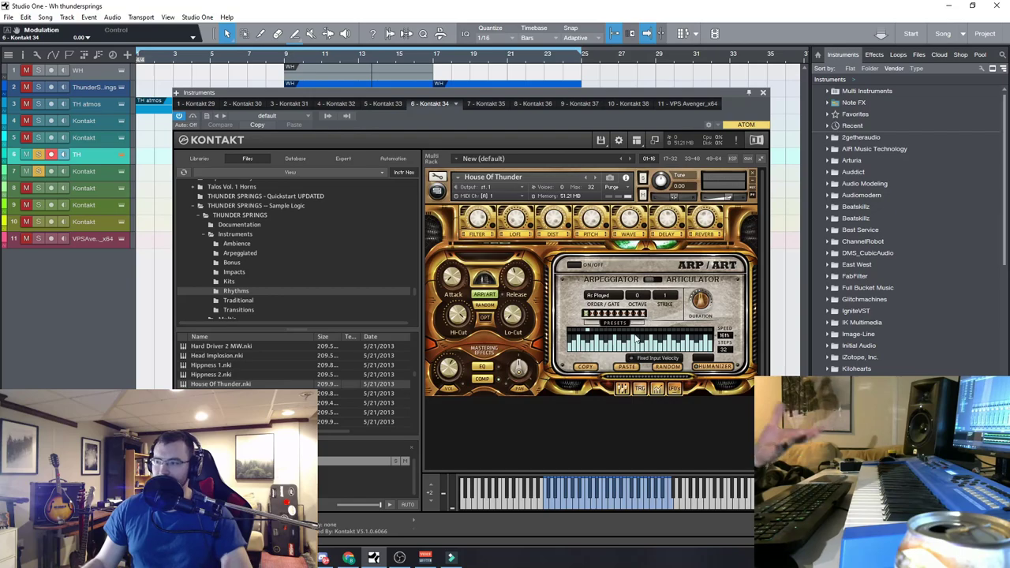
{"action": "left_click", "coordinate": [621, 389]}
{"action": "left_click", "coordinate": [659, 389]}
{"action": "left_click", "coordinate": [657, 389]}
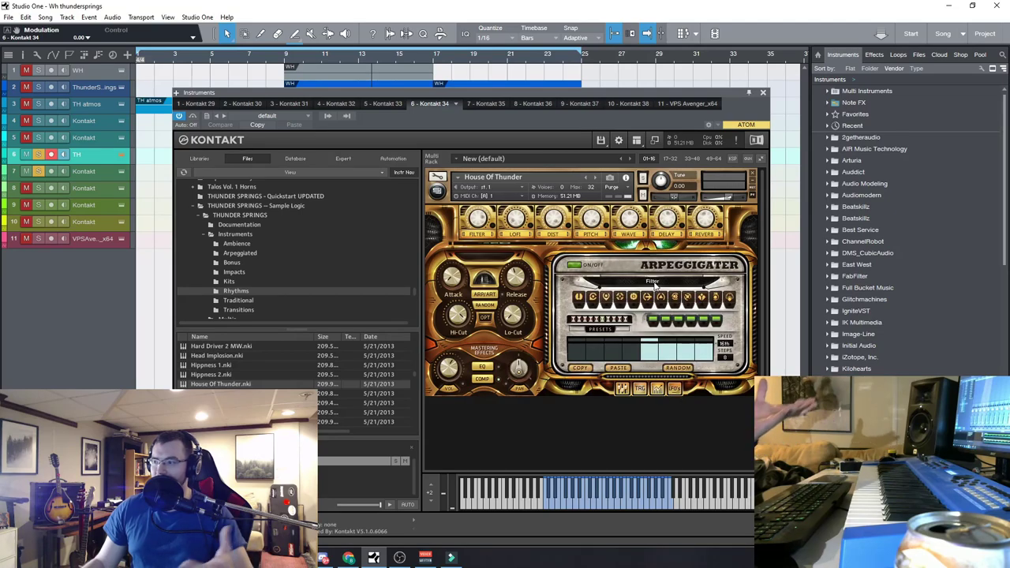
{"action": "left_click", "coordinate": [674, 390]}
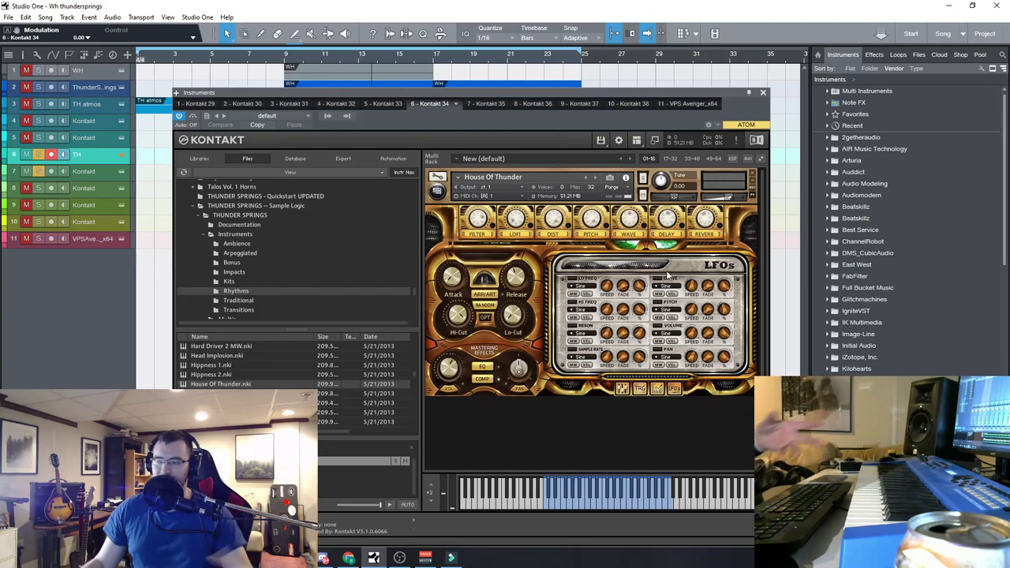
Step: Remove House Of Thunder from the rack, answering the save-changes prompt
{"action": "left_click", "coordinate": [753, 176]}
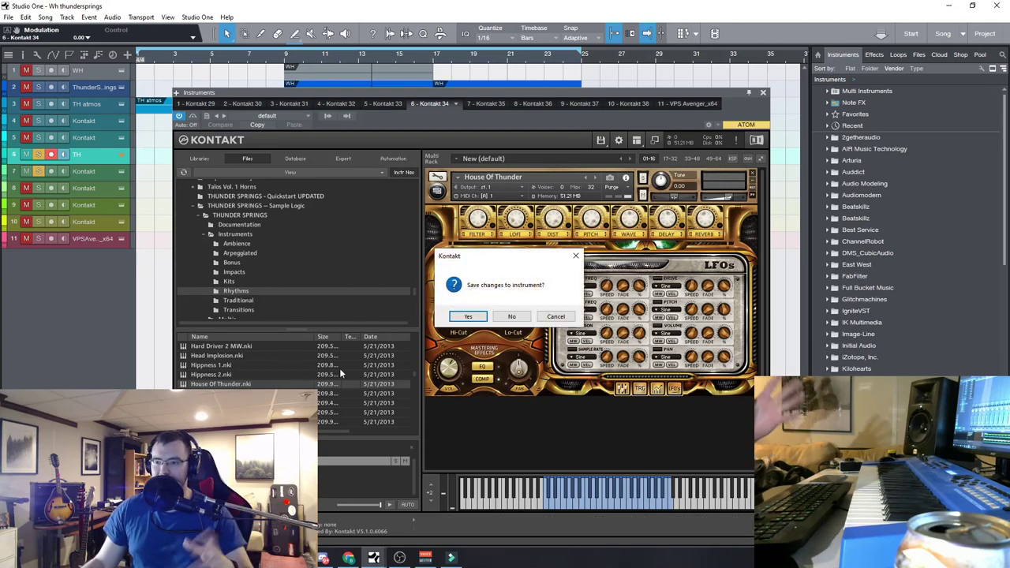
{"action": "left_click", "coordinate": [511, 316]}
{"action": "scroll", "coordinate": [296, 378], "scroll_direction": "down", "scroll_amount": 3}
Step: Audition Jumpin The Jive 1, then Traditional's 7x2 - Shakes, removing each from the rack
{"action": "double_click", "coordinate": [221, 384]}
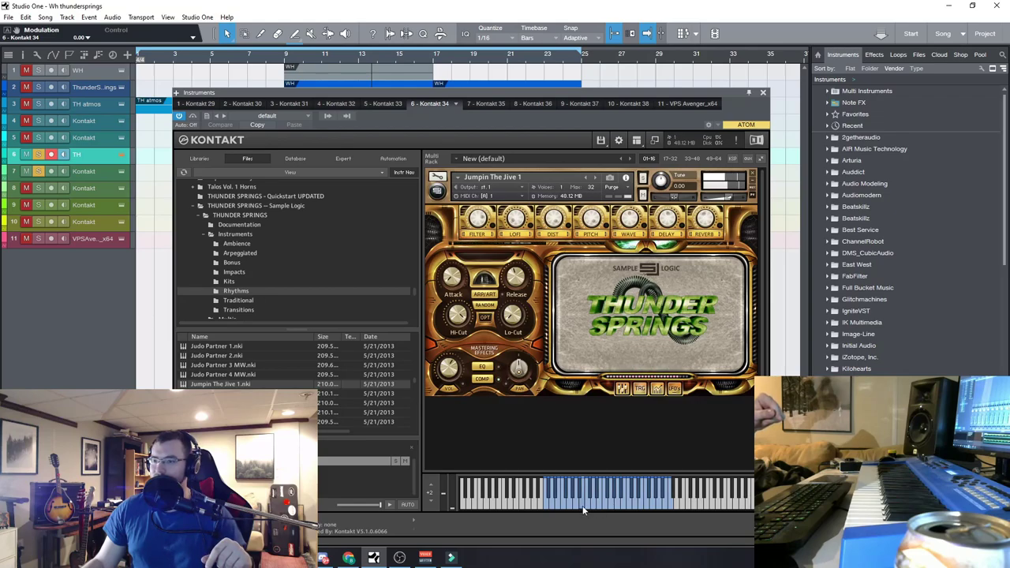
{"action": "left_click", "coordinate": [752, 174]}
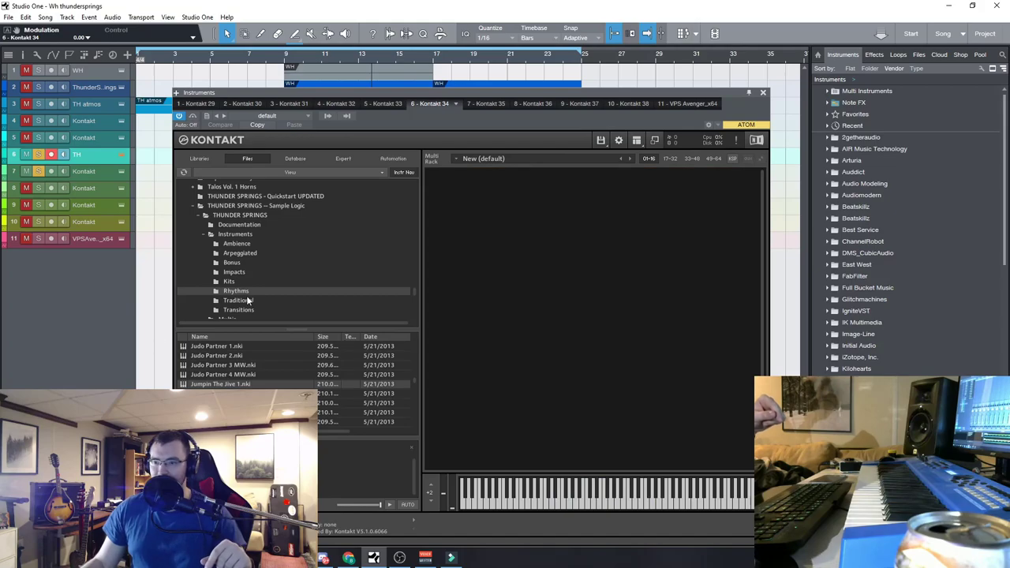
{"action": "left_click", "coordinate": [239, 301]}
{"action": "double_click", "coordinate": [237, 393]}
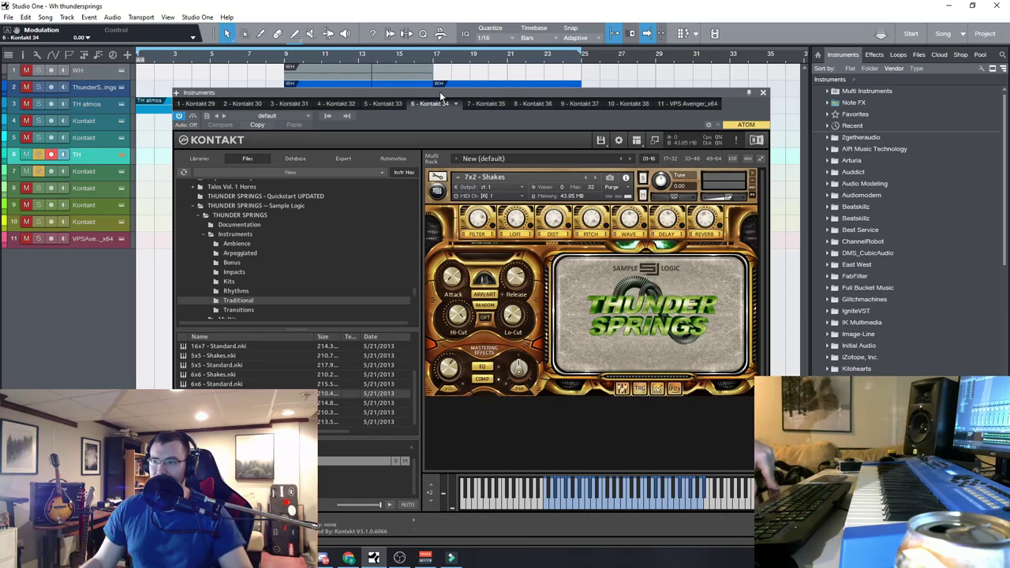
{"action": "left_click_drag", "start_coordinate": [447, 100], "coordinate": [544, 30]}
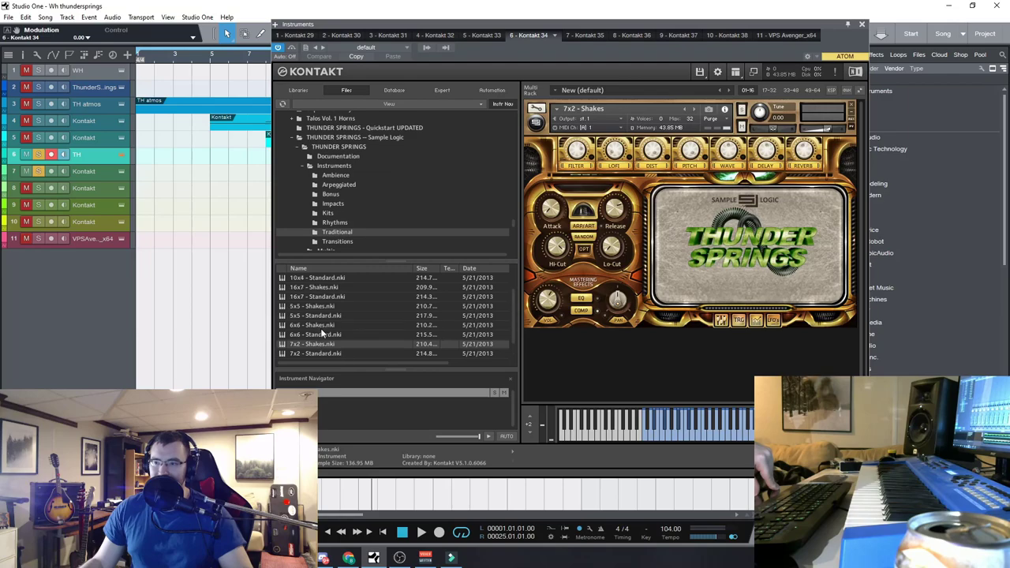
{"action": "left_click", "coordinate": [316, 325]}
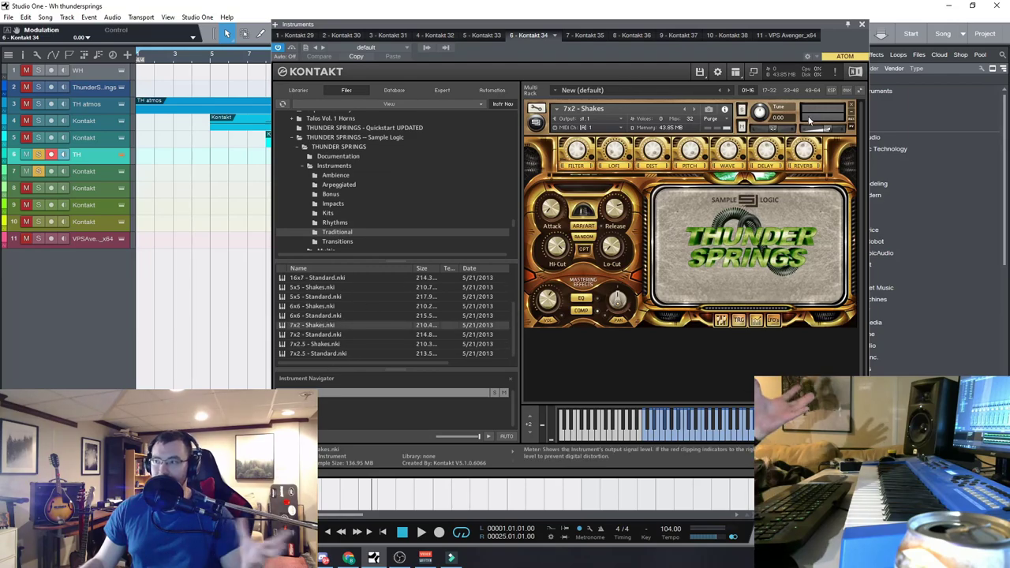
{"action": "left_click", "coordinate": [851, 108]}
Step: Audition the Transitions presets Fizzlin MW and then Flagged 1
{"action": "left_click", "coordinate": [337, 241]}
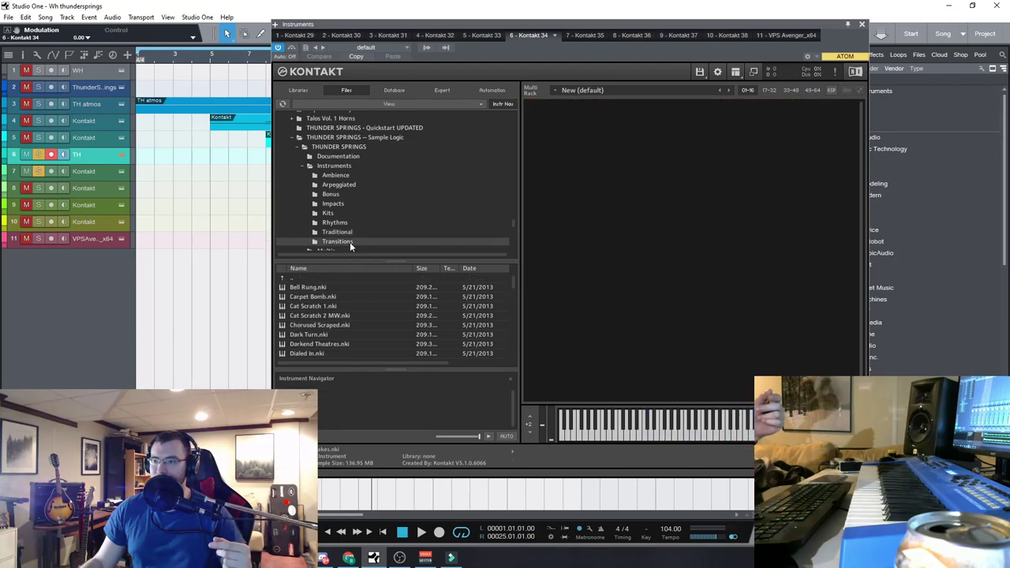
{"action": "scroll", "coordinate": [311, 341], "scroll_direction": "down", "scroll_amount": 2}
{"action": "double_click", "coordinate": [309, 335]}
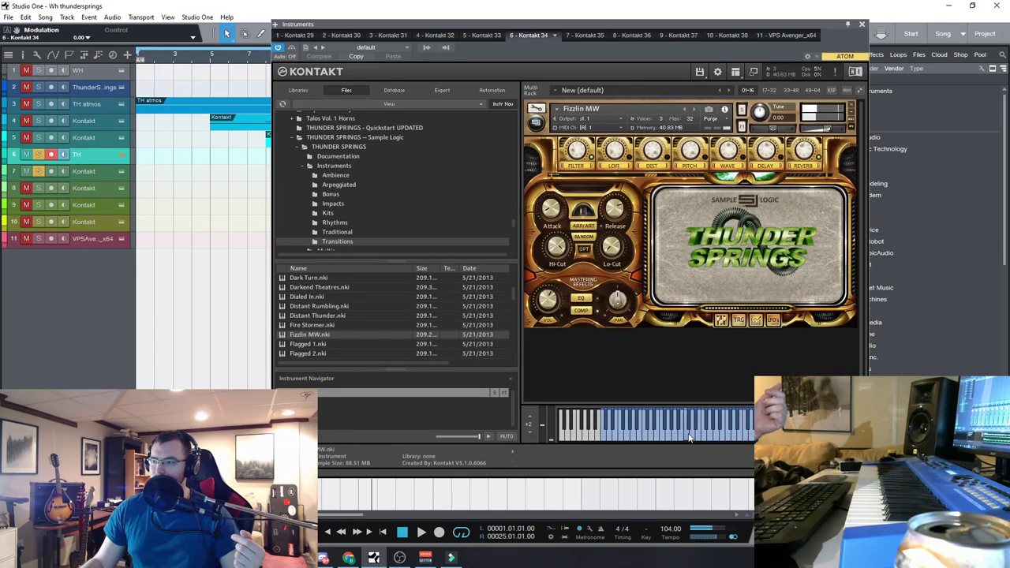
{"action": "left_click", "coordinate": [694, 112]}
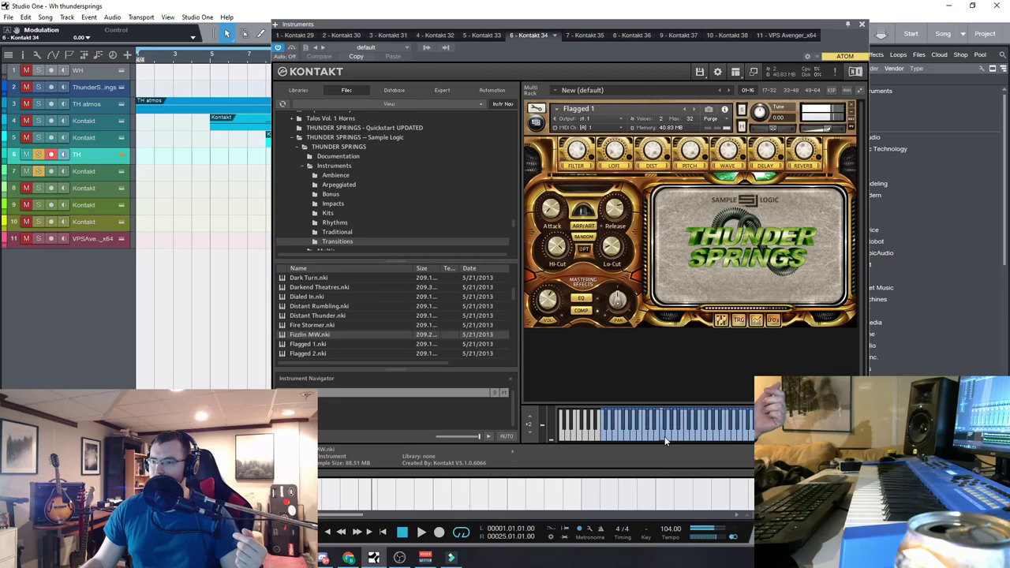
Step: Close the Kontakt window to return to the eleven-track arrangement
{"action": "scroll", "coordinate": [450, 174], "scroll_direction": "down", "scroll_amount": 1}
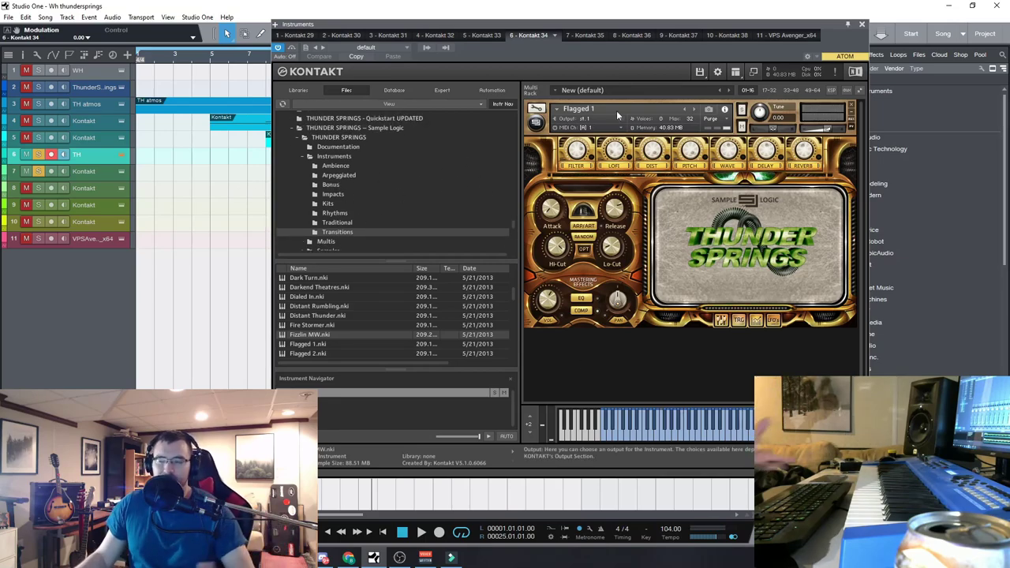
{"action": "mouse_move", "coordinate": [514, 292]}
{"action": "left_mouse_down"}
{"action": "mouse_move", "coordinate": [511, 354]}
{"action": "mouse_move", "coordinate": [512, 268]}
{"action": "left_mouse_up"}
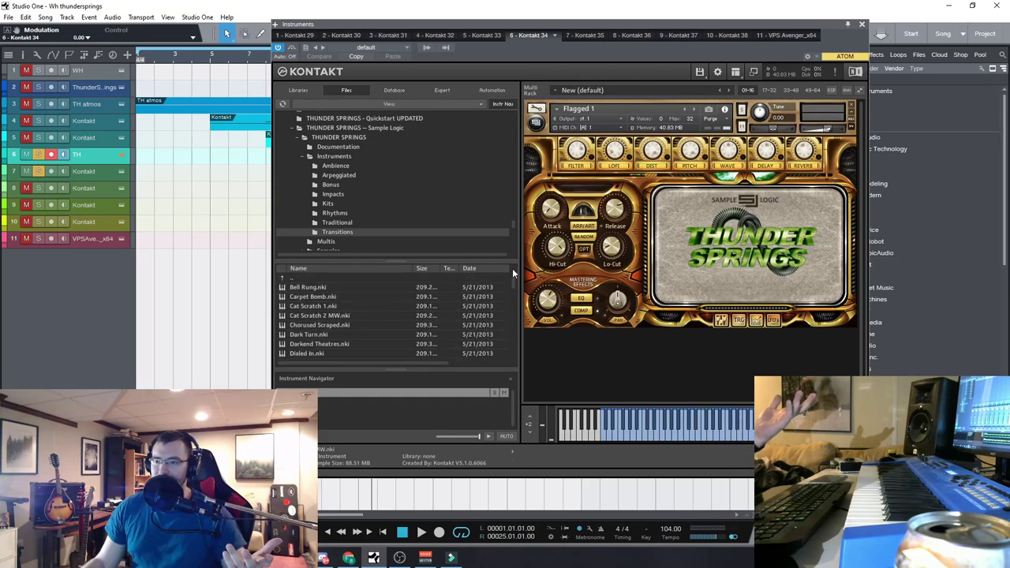
{"action": "left_click", "coordinate": [863, 24]}
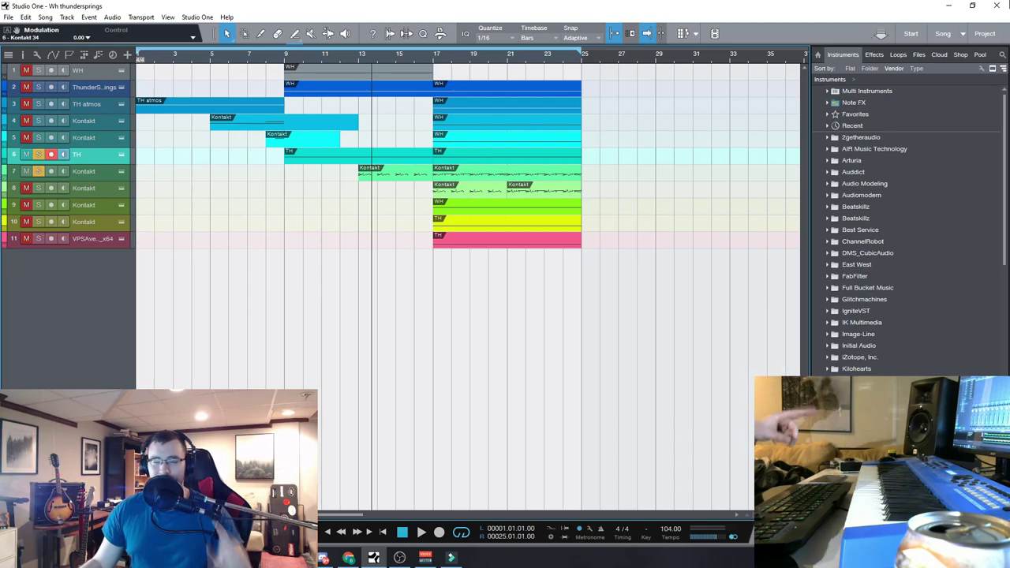
Step: Place the song position at bar 9, where the first track's event starts
{"action": "left_click", "coordinate": [303, 72]}
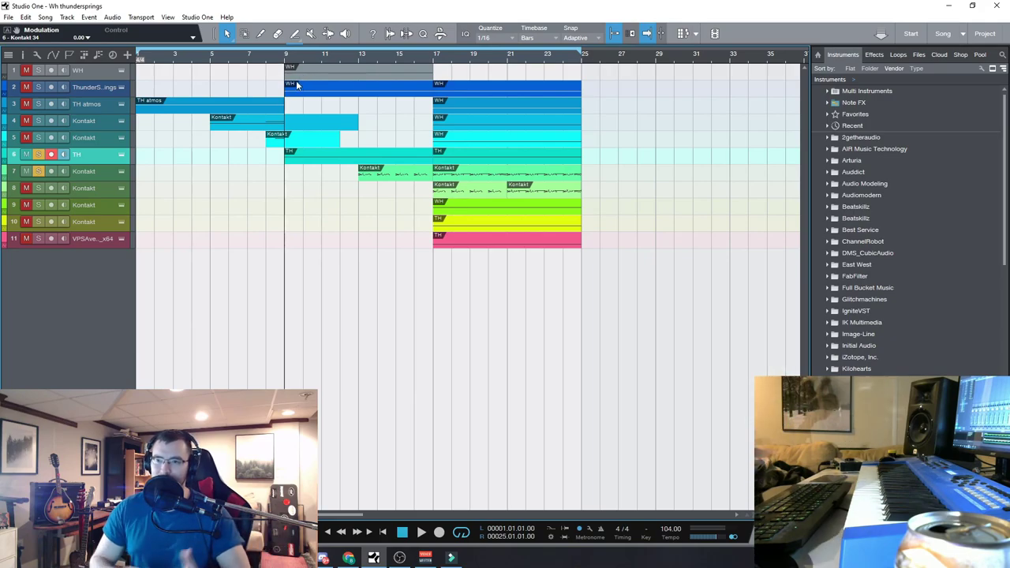